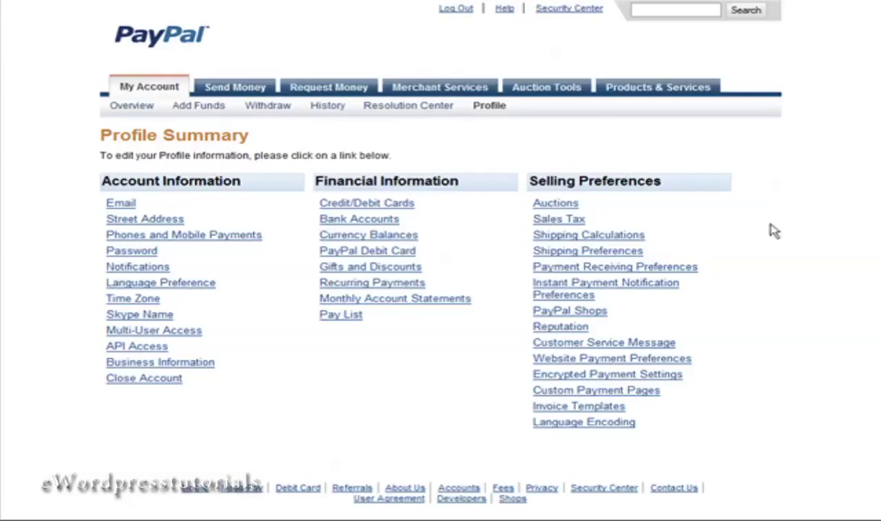
# Step: Open the Custom Payment Pages settings from the selling preferences of the account profile
pyautogui.scroll(-2, 796, 271)
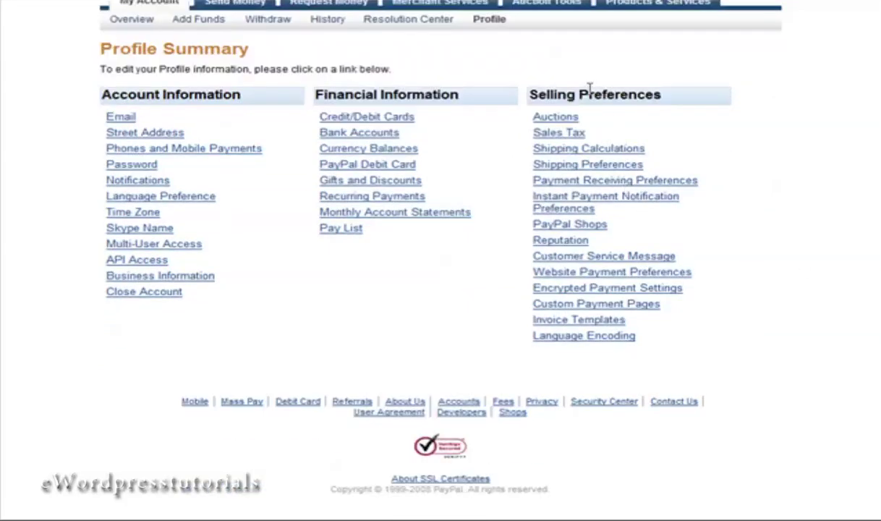
pyautogui.scroll(2, 764, 241)
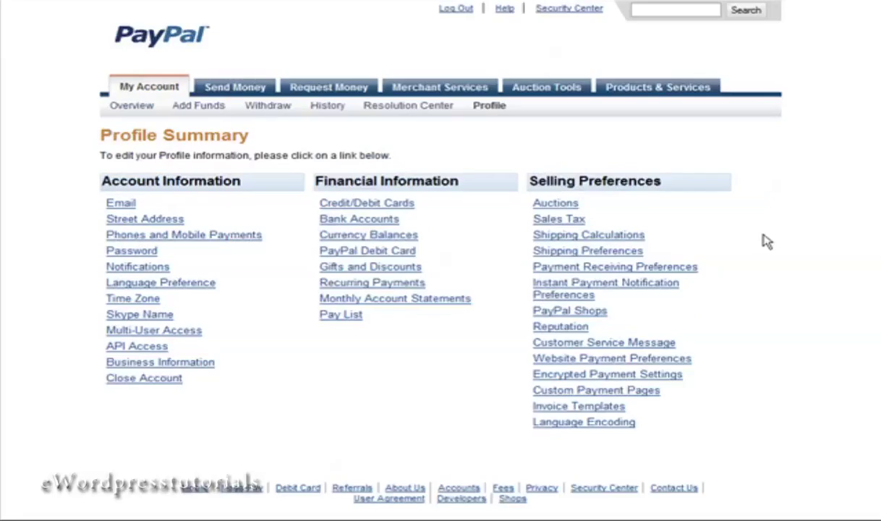
pyautogui.scroll(-2, 704, 304)
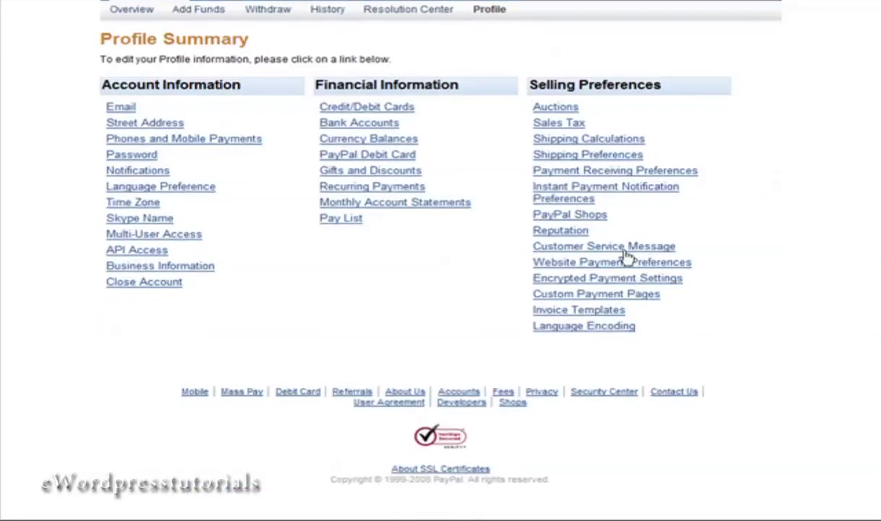
pyautogui.click(637, 297)
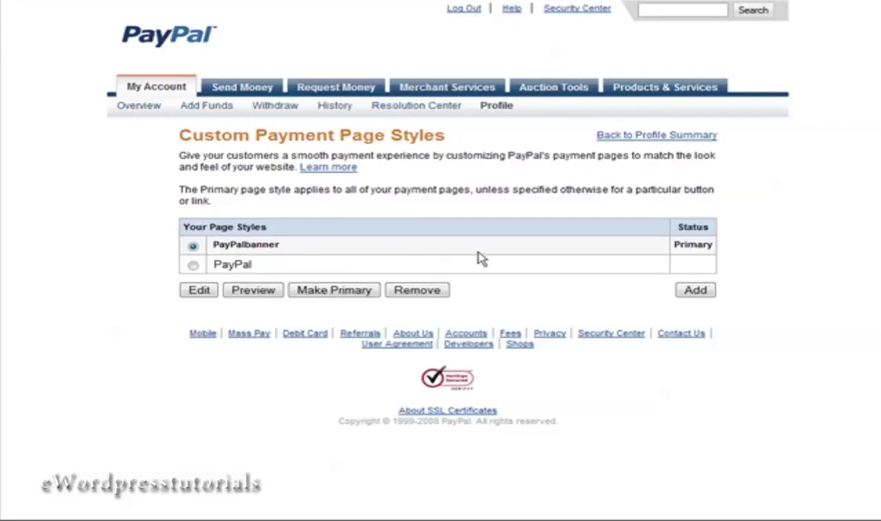
# Step: Add a custom payment page style and name it PayPalCustom
pyautogui.click(193, 266)
pyautogui.click(193, 246)
pyautogui.click(697, 291)
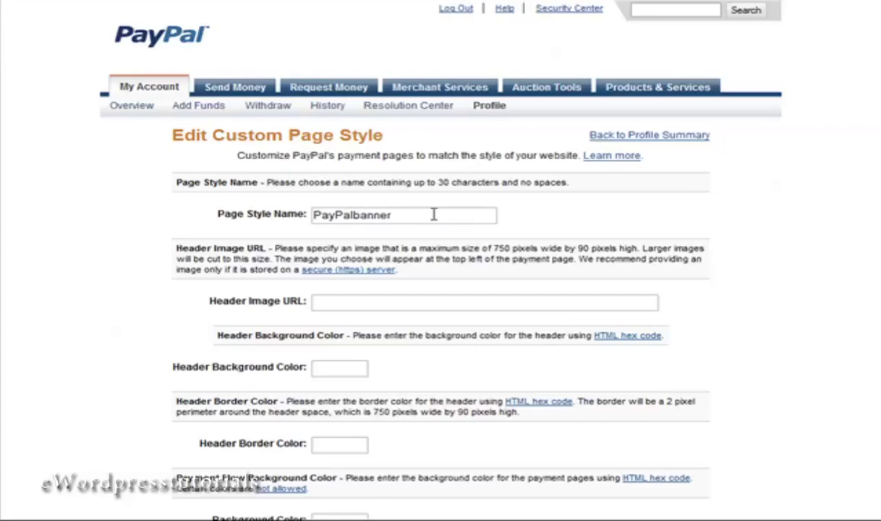
pyautogui.press('BackSpace')
pyautogui.press('BackSpace')
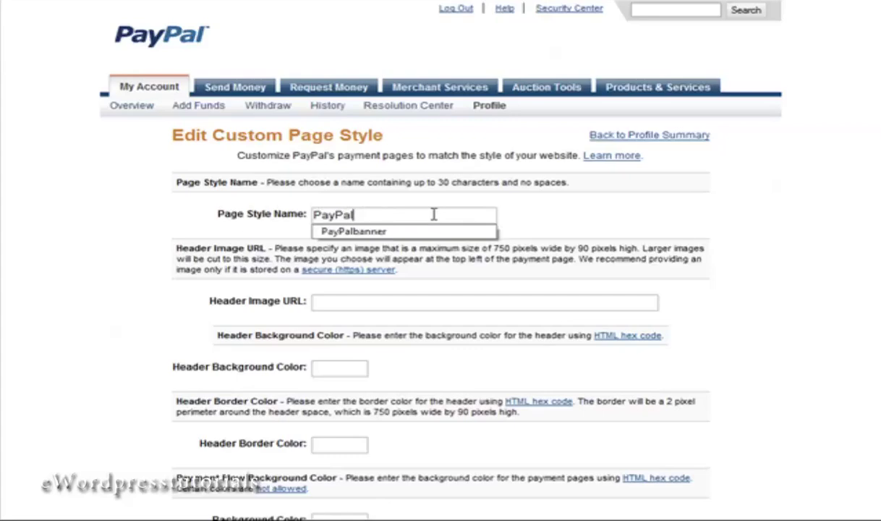
pyautogui.write('Custom')
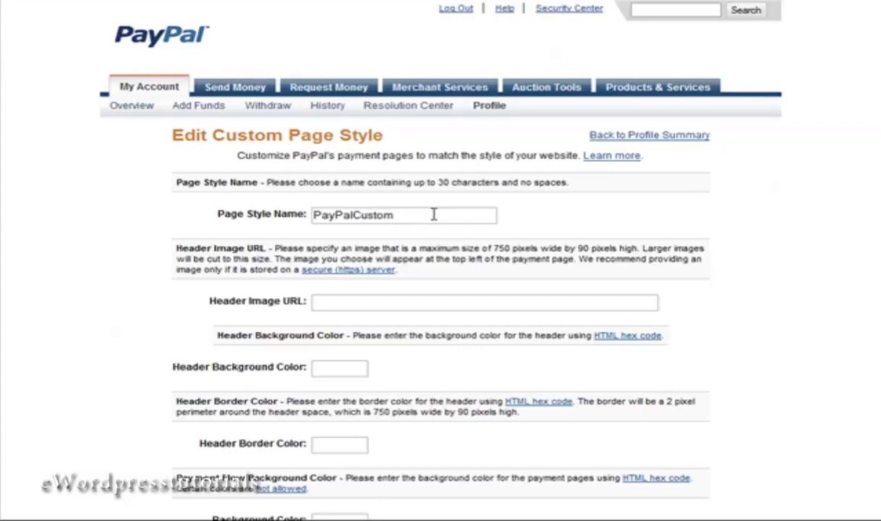
# Step: Review the header image and color settings of the page style, placing the cursor in the Header Image URL field
pyautogui.scroll(-1, 434, 214)
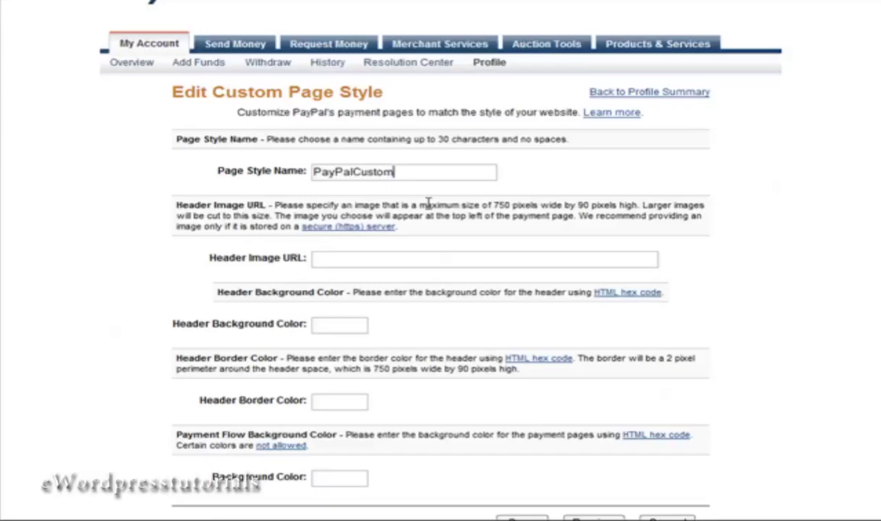
pyautogui.click(400, 217)
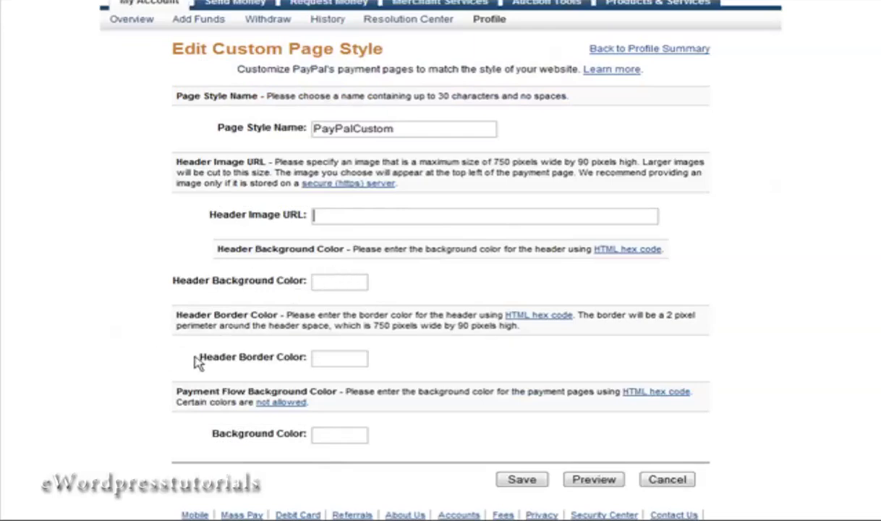
pyautogui.scroll(-1, 383, 349)
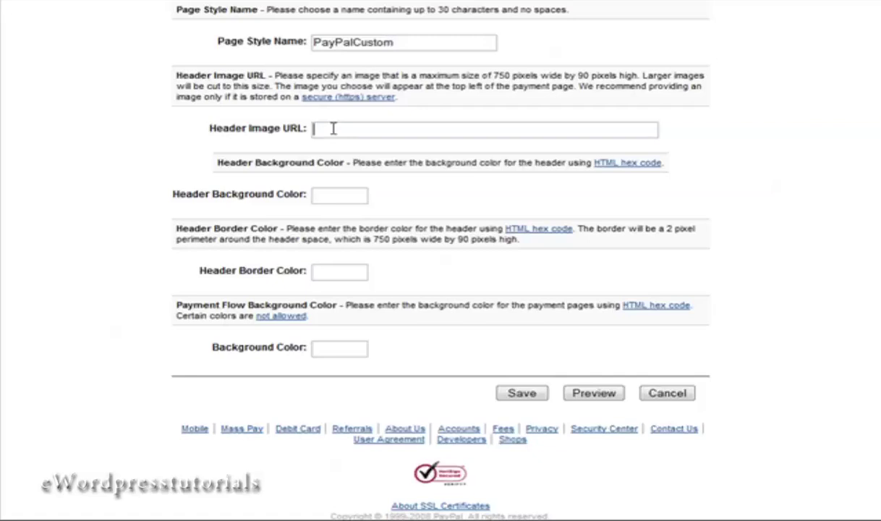
# Step: Switch to Paint.NET and open blank.jpg from the paypal-page folder
pyautogui.hotkey('alt', 'Tab')
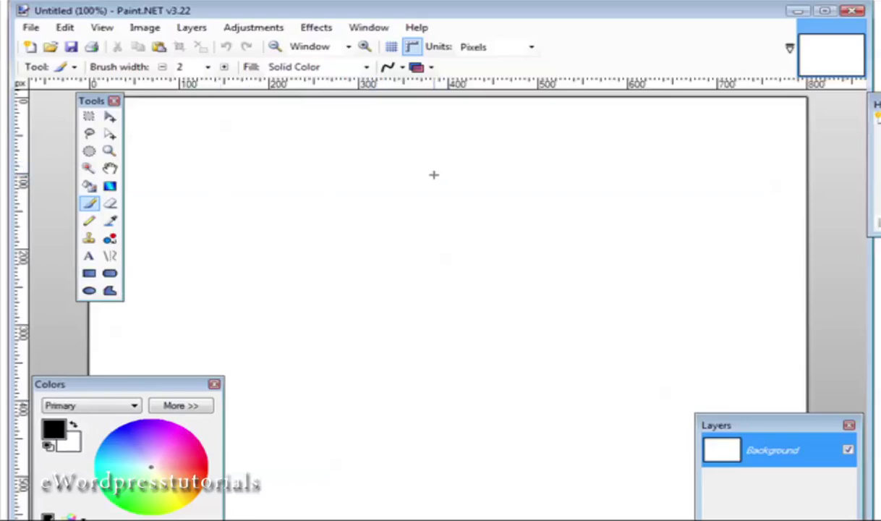
pyautogui.click(29, 28)
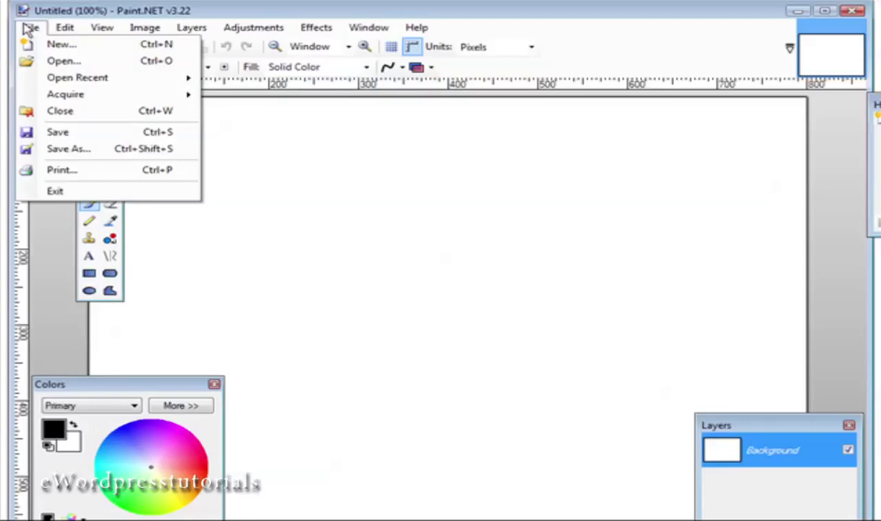
pyautogui.click(58, 62)
pyautogui.click(212, 115)
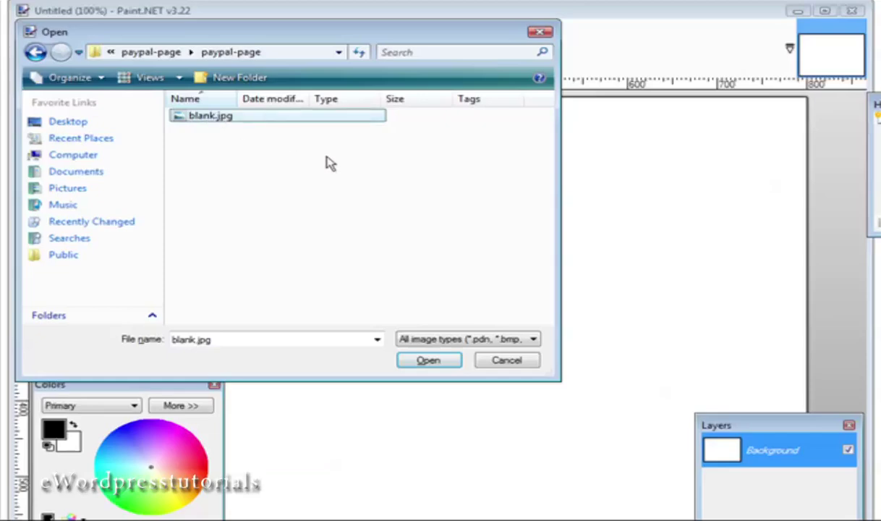
pyautogui.press('Return')
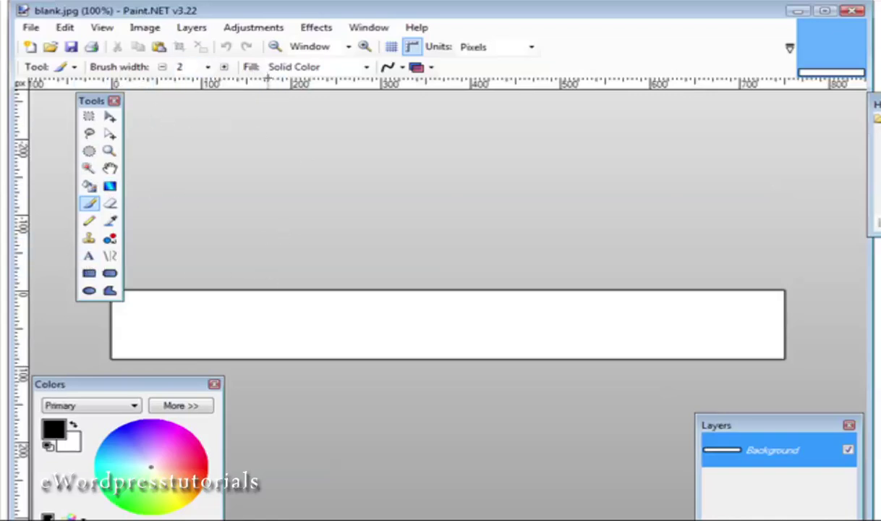
# Step: Try to import the full-size 2922-HLN617W.jpg as a layer in the blank banner, and undo the import
pyautogui.click(193, 31)
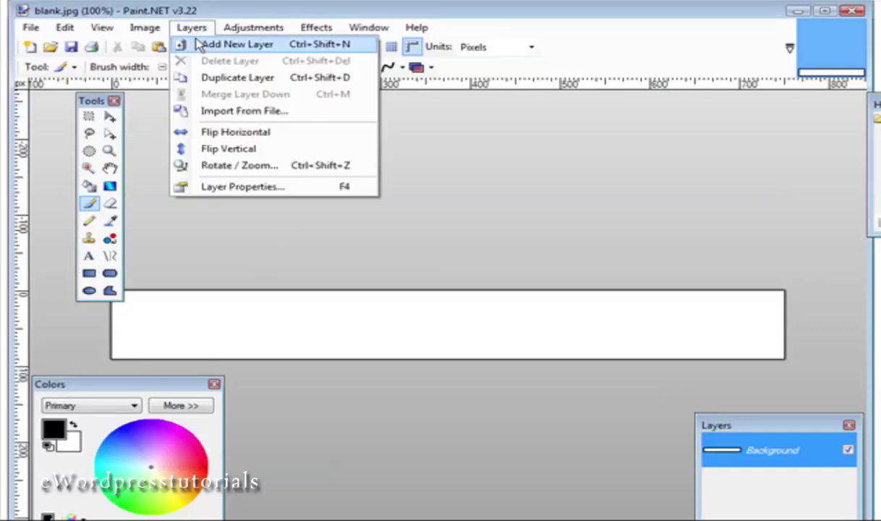
pyautogui.click(290, 117)
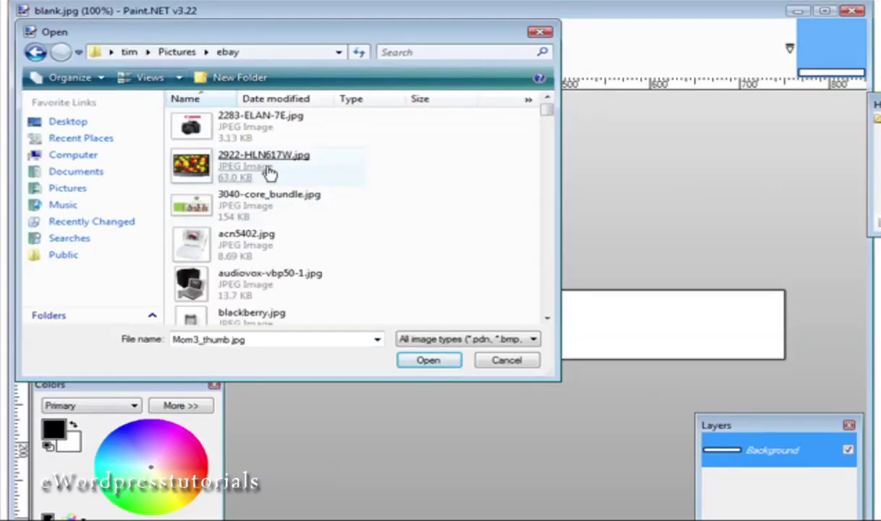
pyautogui.click(295, 173)
pyautogui.press('Return')
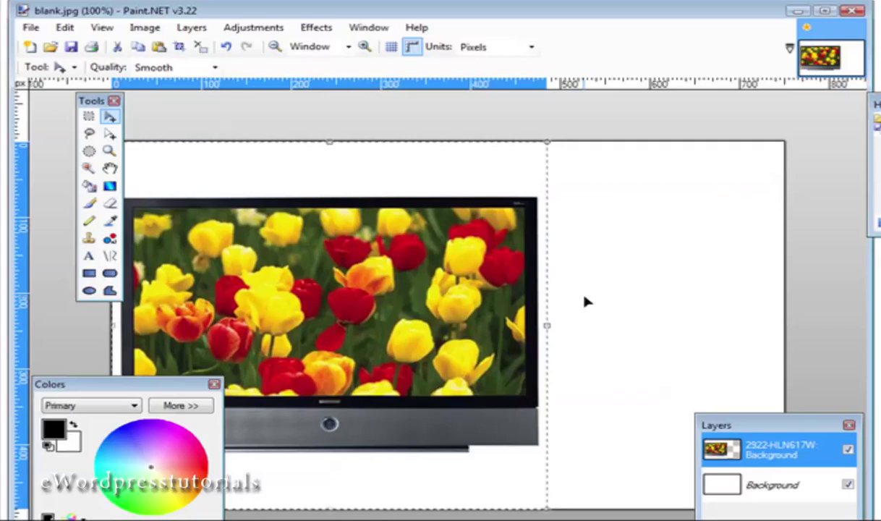
pyautogui.click(65, 29)
pyautogui.click(73, 43)
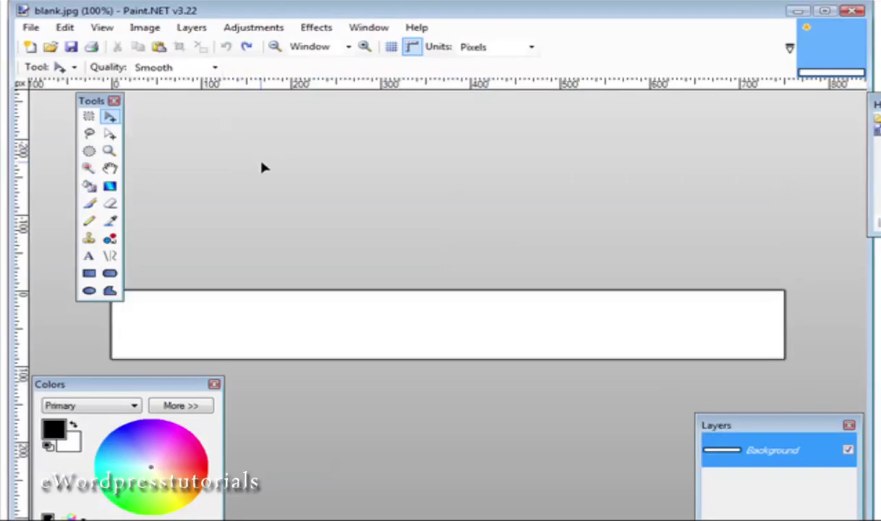
# Step: Select the whole blank banner canvas and open 2922-HLN617W.jpg from the ebay pictures folder as a separate image
pyautogui.hotkey('ctrl', 'a')
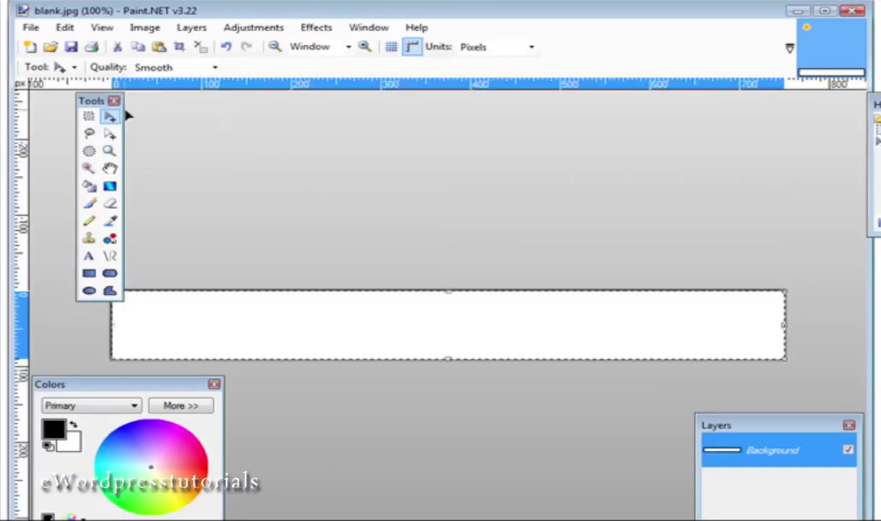
pyautogui.click(31, 28)
pyautogui.click(54, 61)
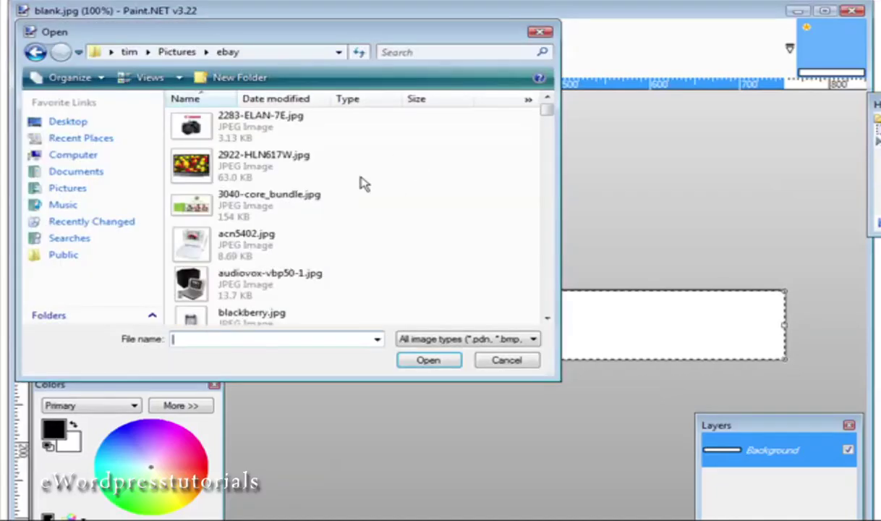
pyautogui.doubleClick(345, 167)
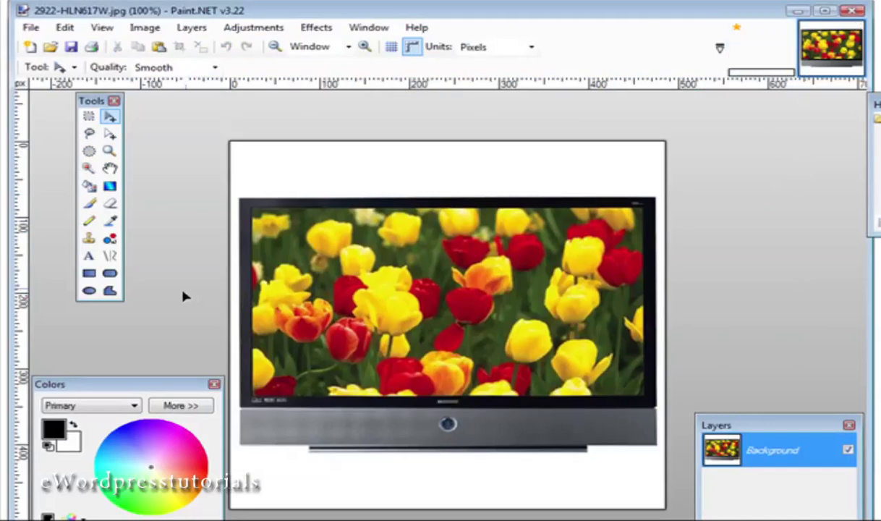
# Step: Resize the TV image to a width of 70 pixels with its aspect ratio maintained
pyautogui.click(145, 29)
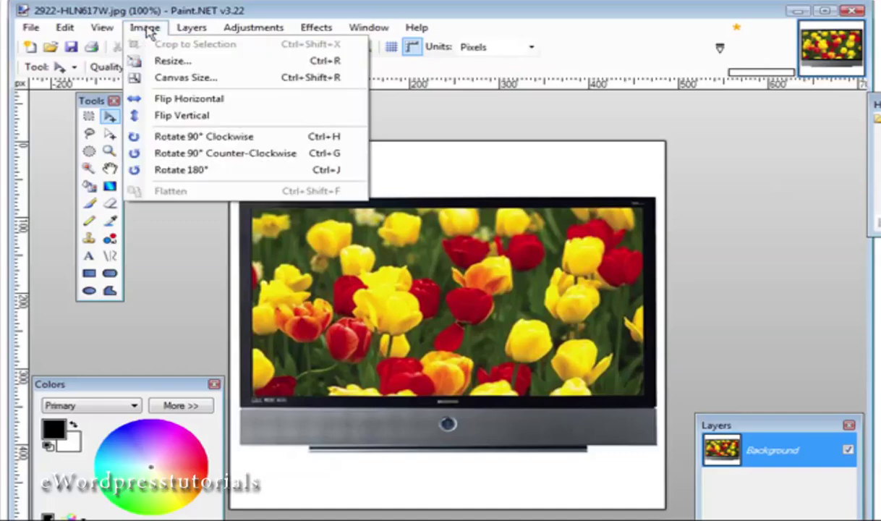
pyautogui.click(171, 61)
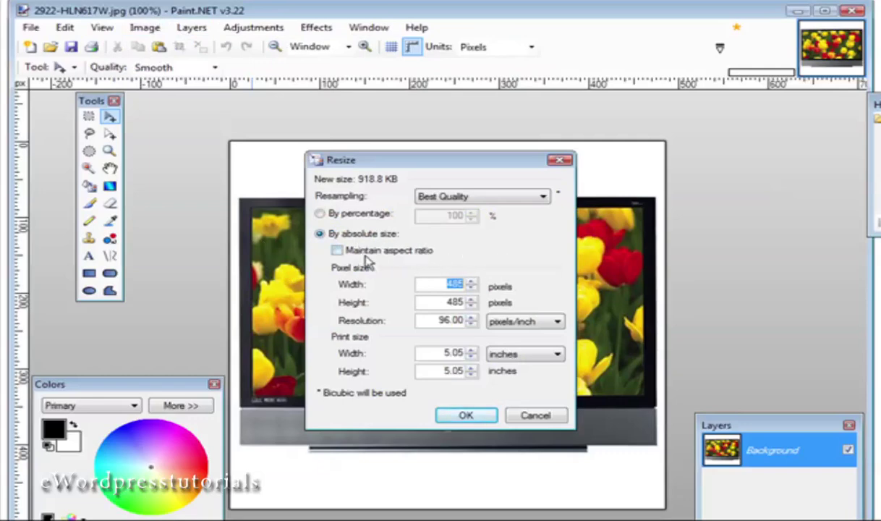
pyautogui.click(337, 251)
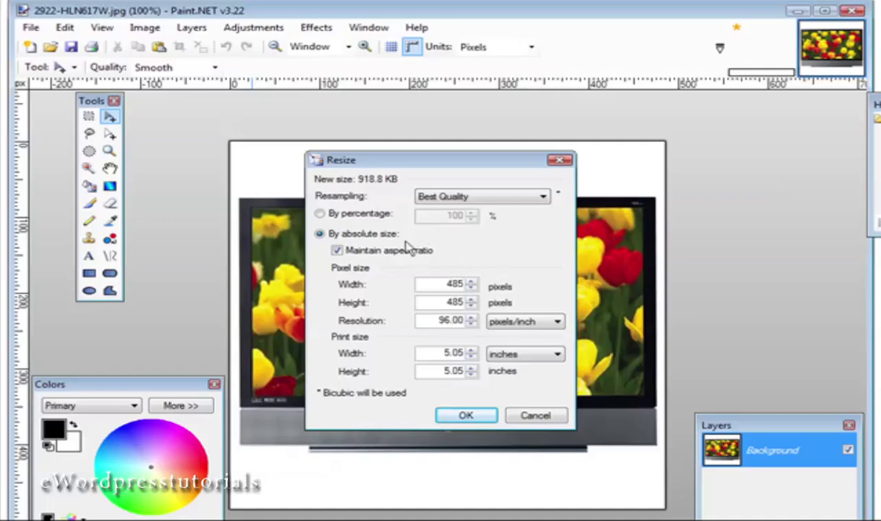
pyautogui.doubleClick(440, 285)
pyautogui.write('70')
pyautogui.click(463, 415)
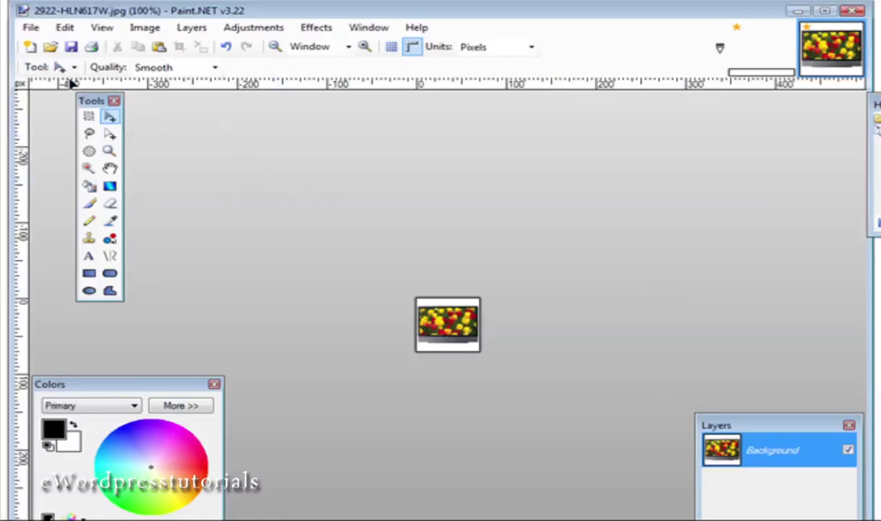
# Step: Save the resized TV image as a separate JPEG named 2922-HLN617Wsmall at quality 95
pyautogui.click(30, 27)
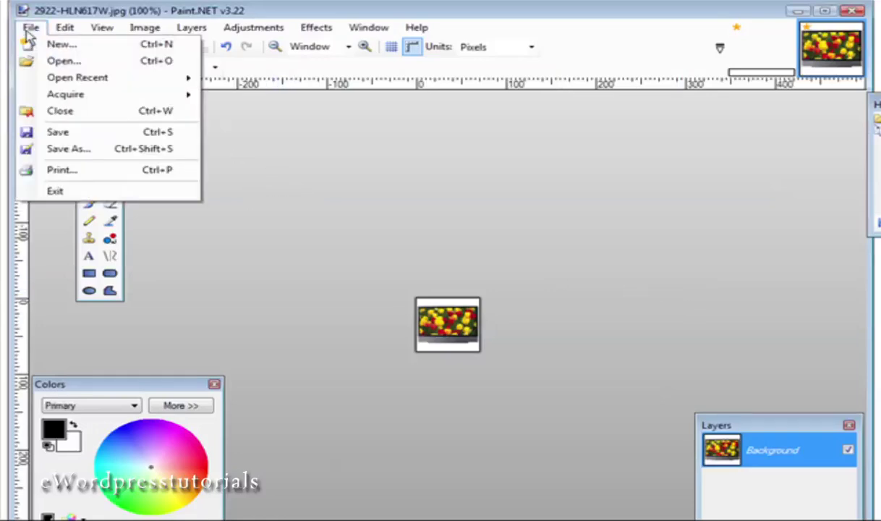
pyautogui.click(81, 148)
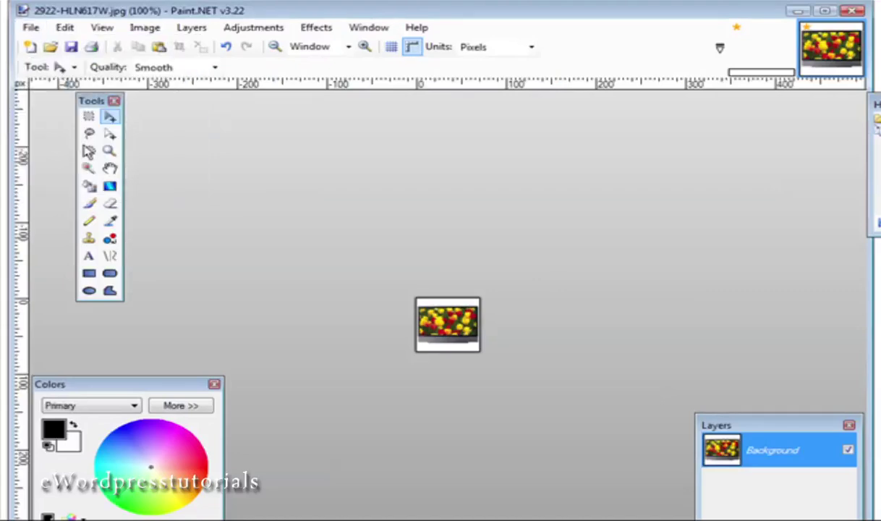
pyautogui.click(233, 308)
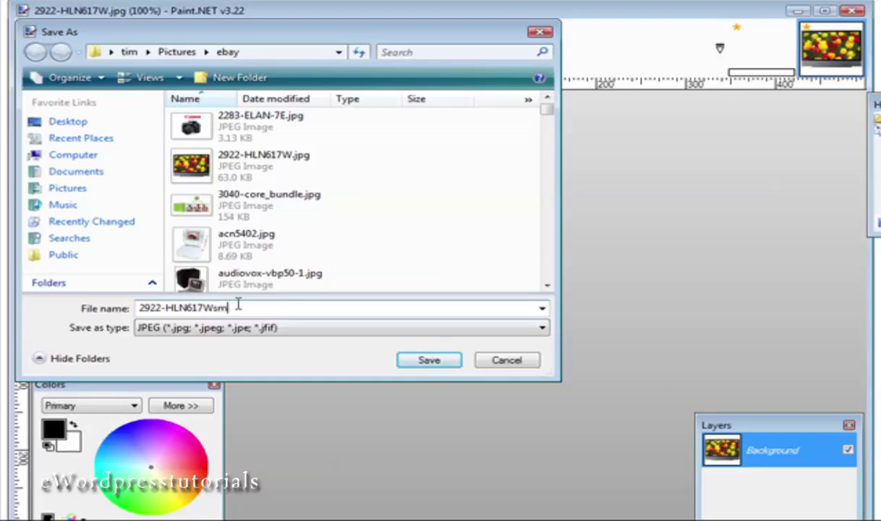
pyautogui.press('Return')
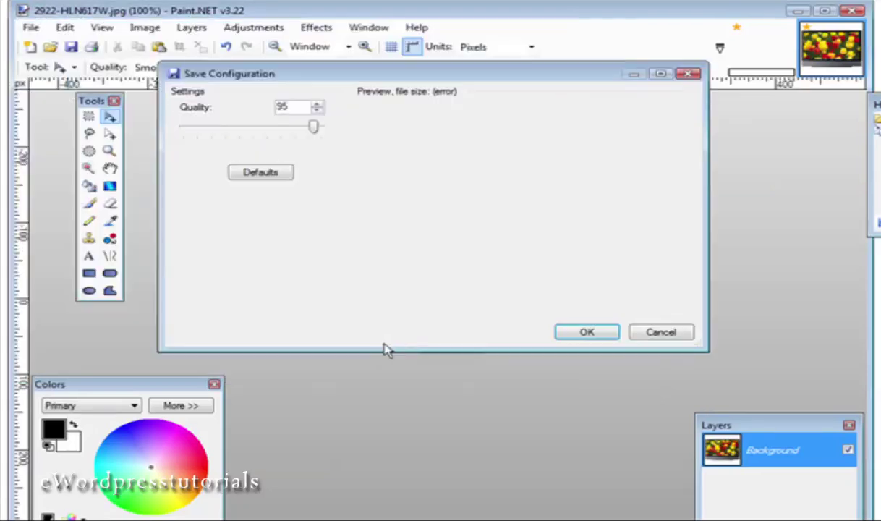
pyautogui.click(588, 332)
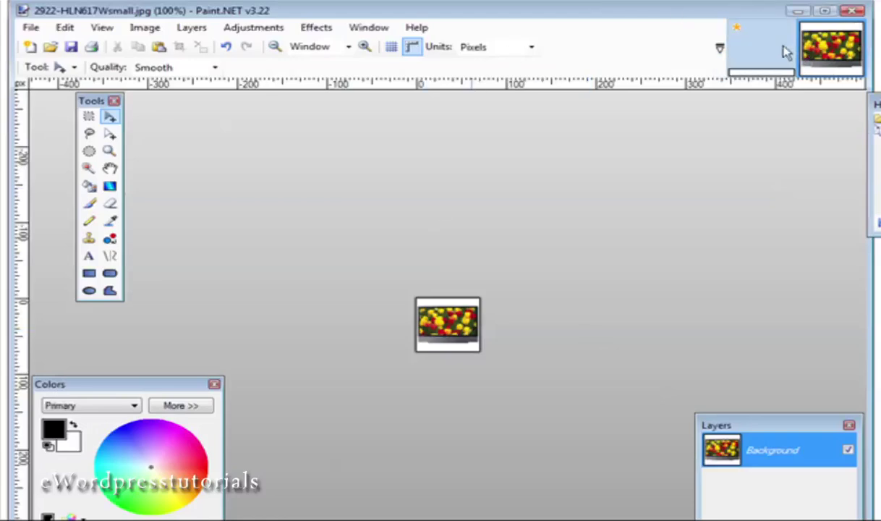
# Step: Import 2922-HLN617Wsmall.jpg as a new layer in blank.jpg and move it slightly inward from the banner's upper-left corner
pyautogui.click(762, 50)
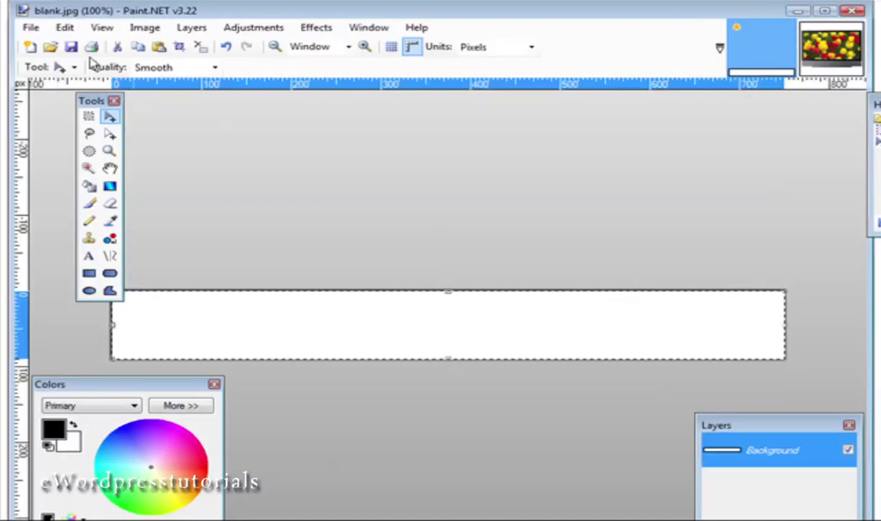
pyautogui.click(196, 29)
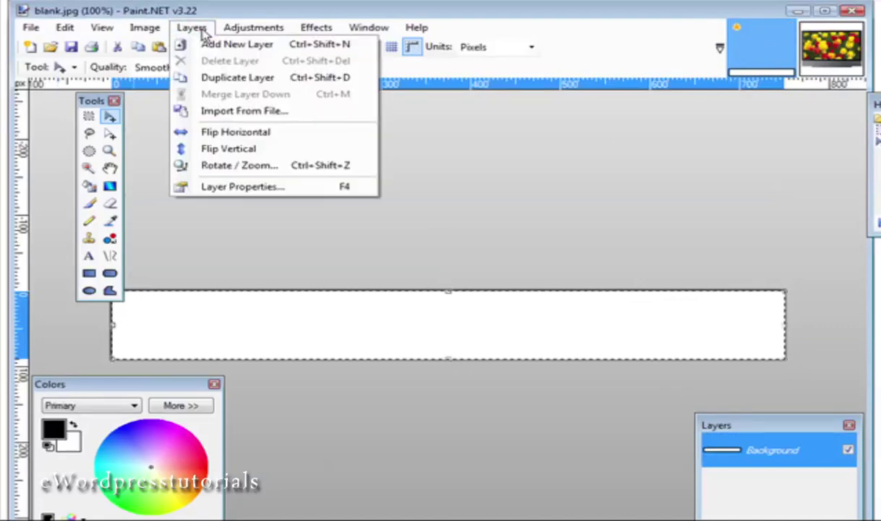
pyautogui.click(241, 111)
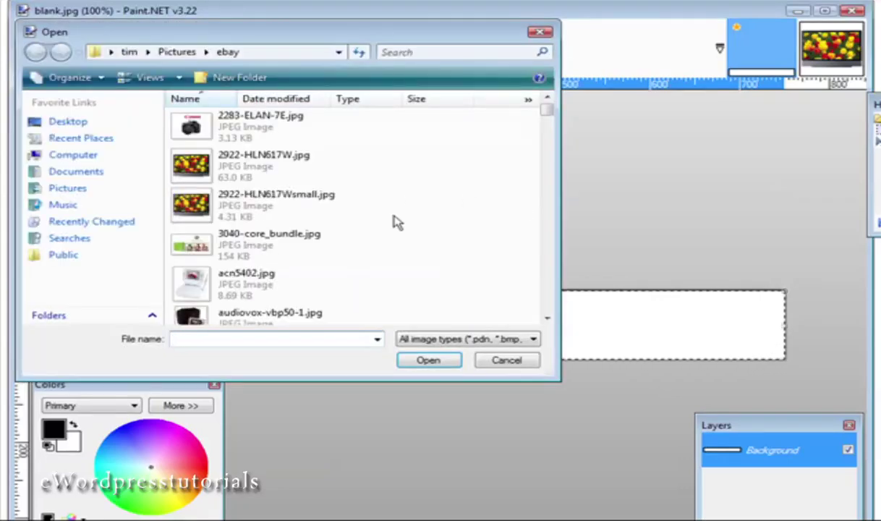
pyautogui.doubleClick(329, 206)
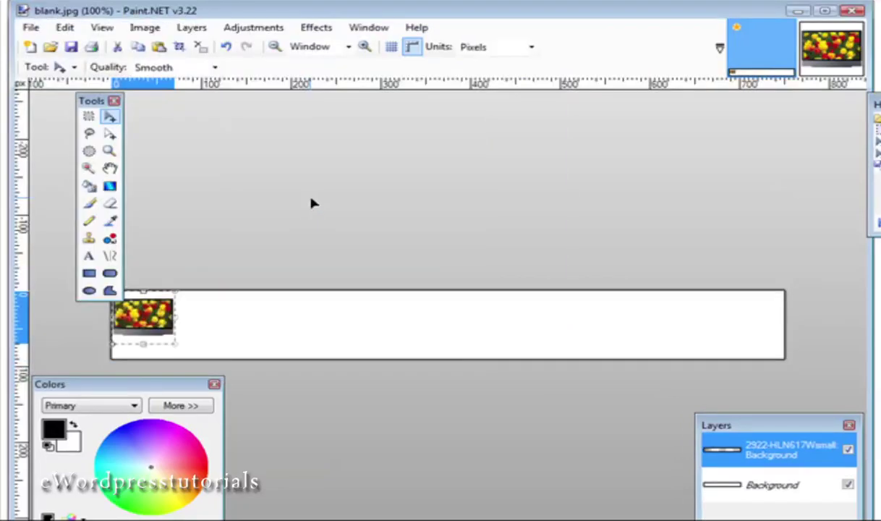
pyautogui.moveTo(140, 326); pyautogui.dragTo(157, 330)
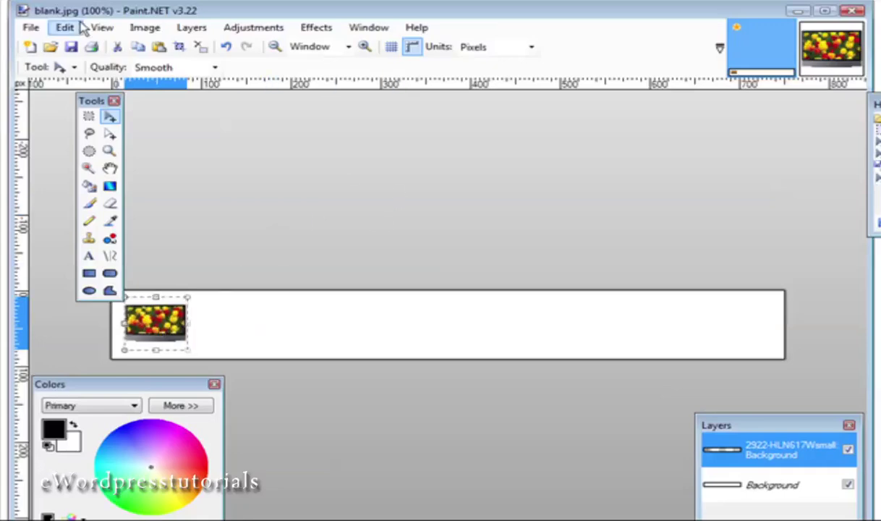
# Step: Move the TV picture to the far right end of the banner at the same height and deselect it
pyautogui.moveTo(158, 324); pyautogui.dragTo(726, 324)
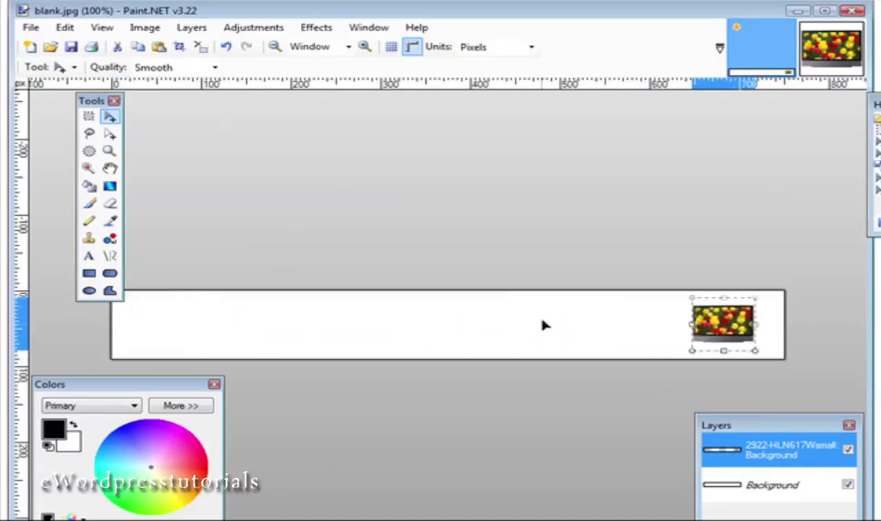
pyautogui.click(65, 29)
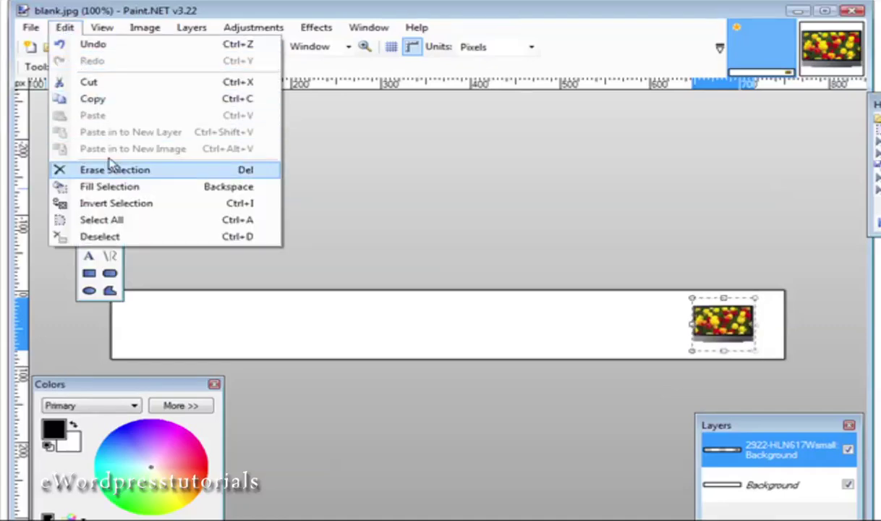
pyautogui.click(131, 238)
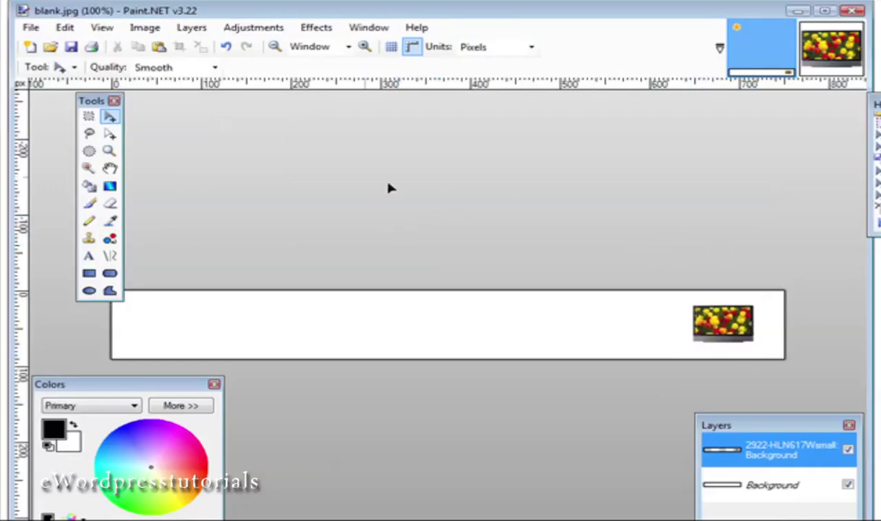
# Step: Add a new layer and place the text "Text for my banner" on it near the banner's left part
pyautogui.click(192, 28)
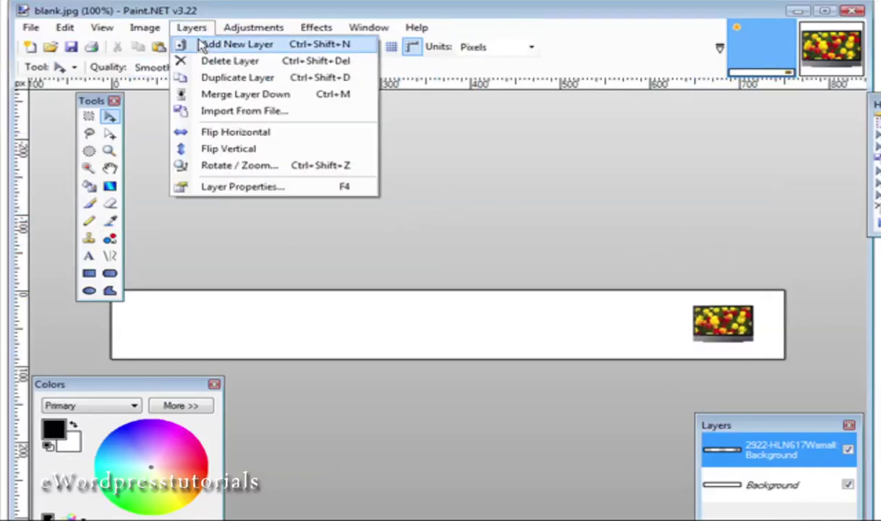
pyautogui.click(202, 46)
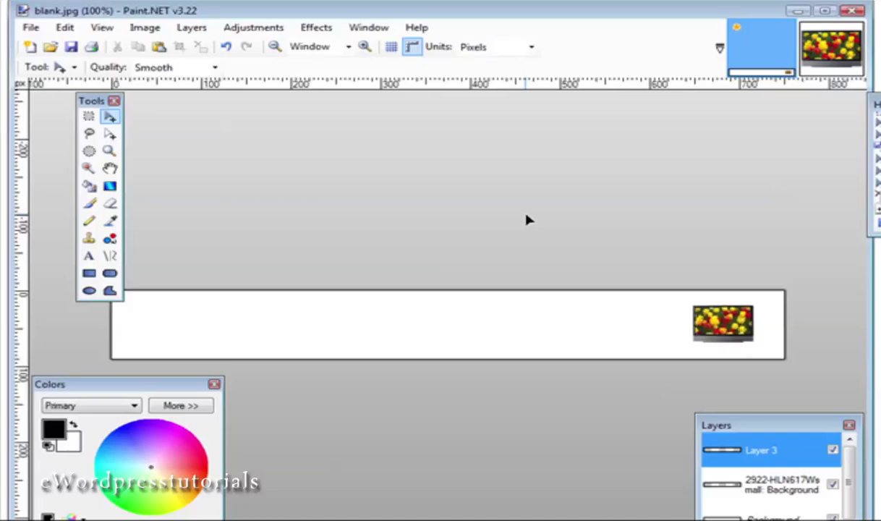
pyautogui.click(88, 255)
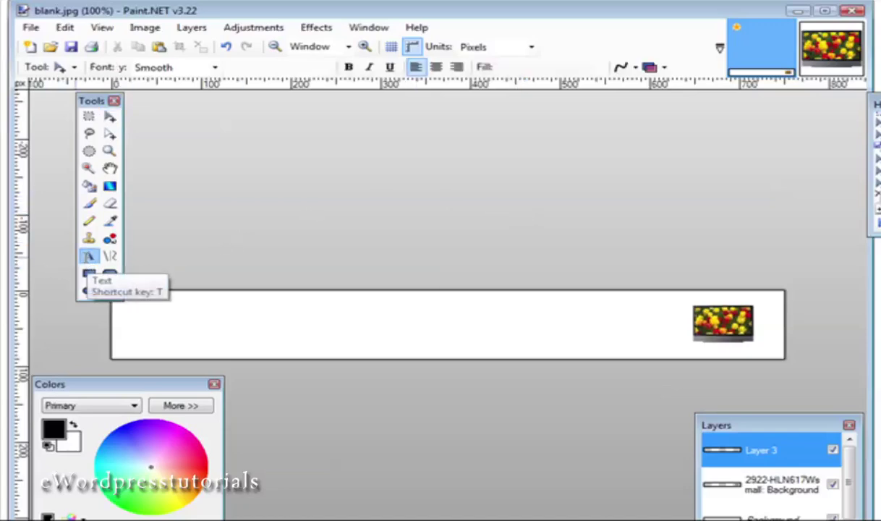
pyautogui.click(220, 314)
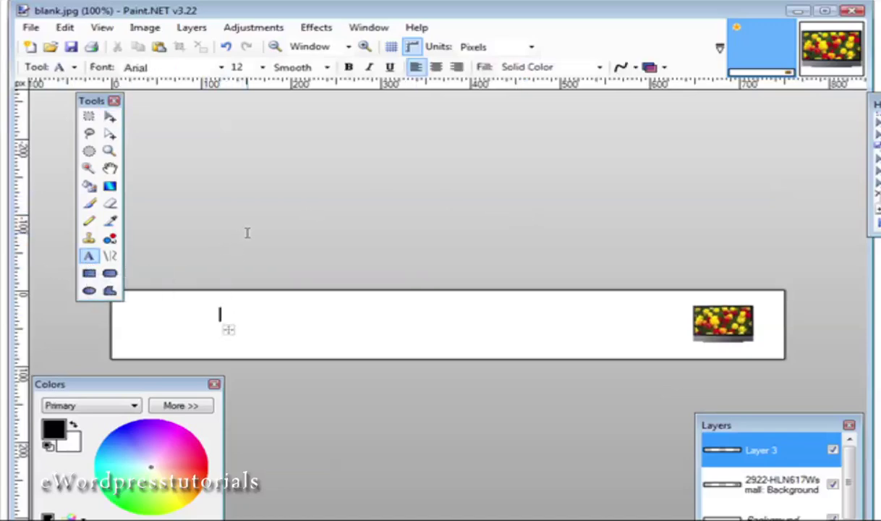
pyautogui.write('Te')
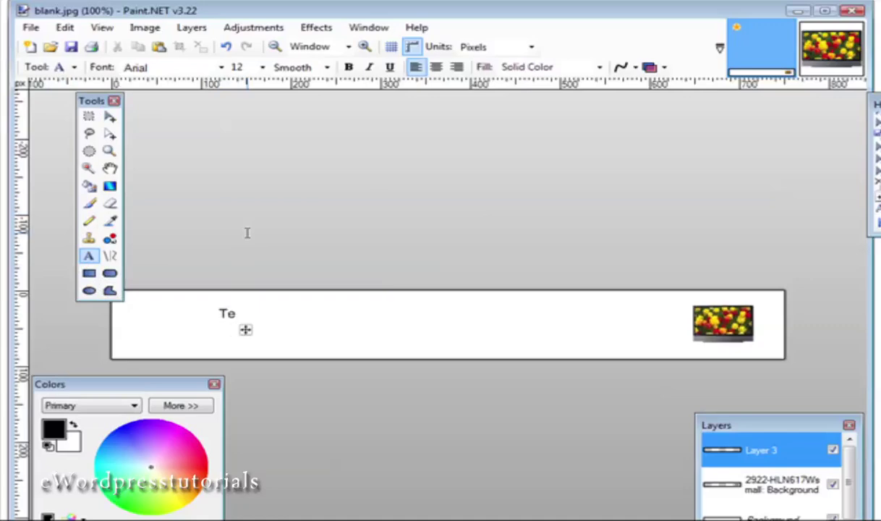
pyautogui.write('xt for')
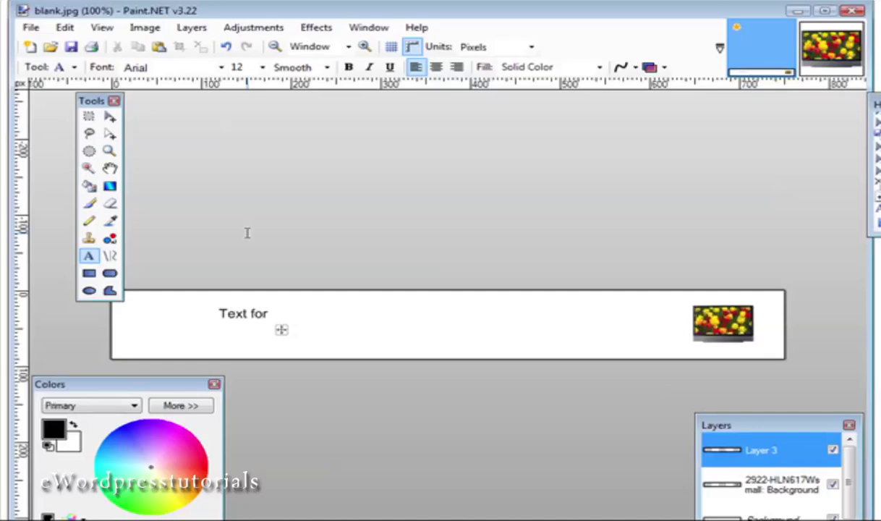
pyautogui.write(' my banner')
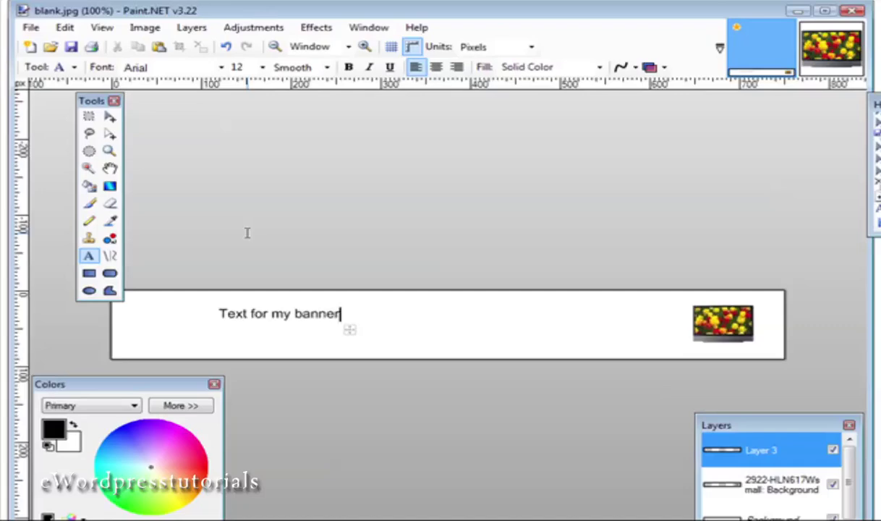
pyautogui.press('Return')
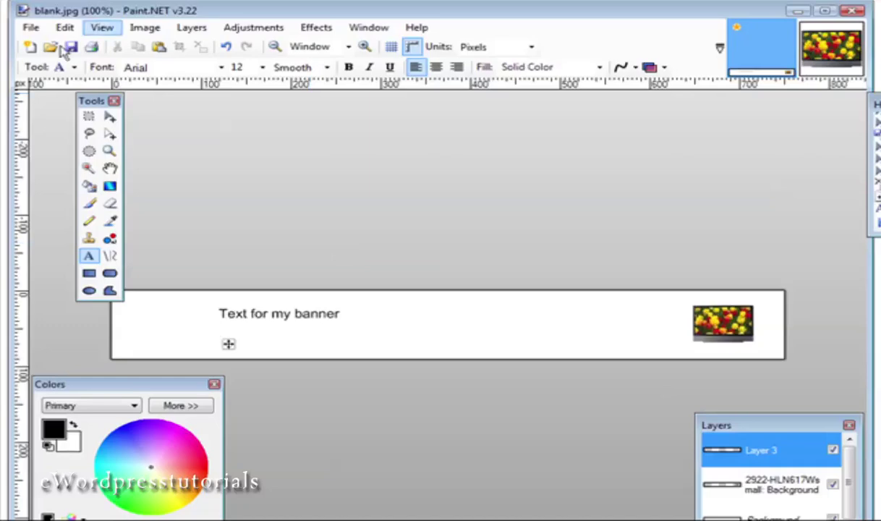
# Step: Save the banner as a flattened JPEG named ,ynewbanner in the paypal-page folder at quality 95
pyautogui.click(31, 29)
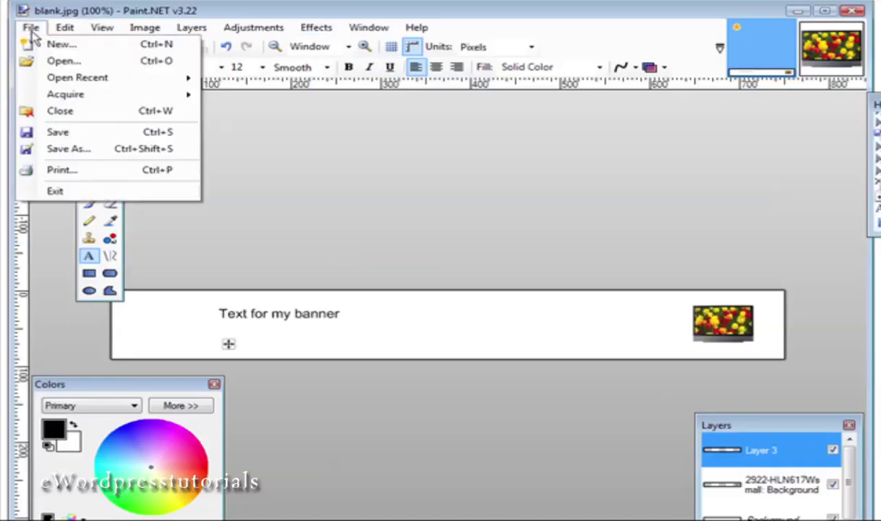
pyautogui.click(104, 153)
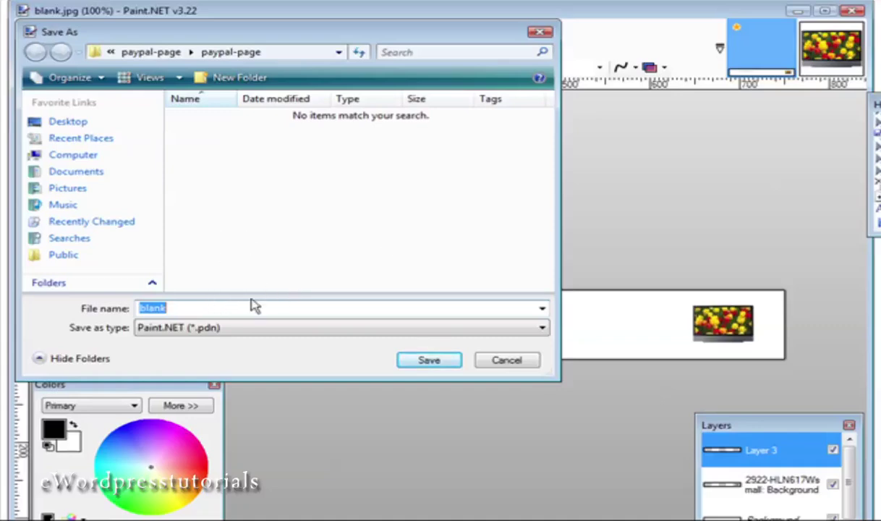
pyautogui.press('BackSpace')
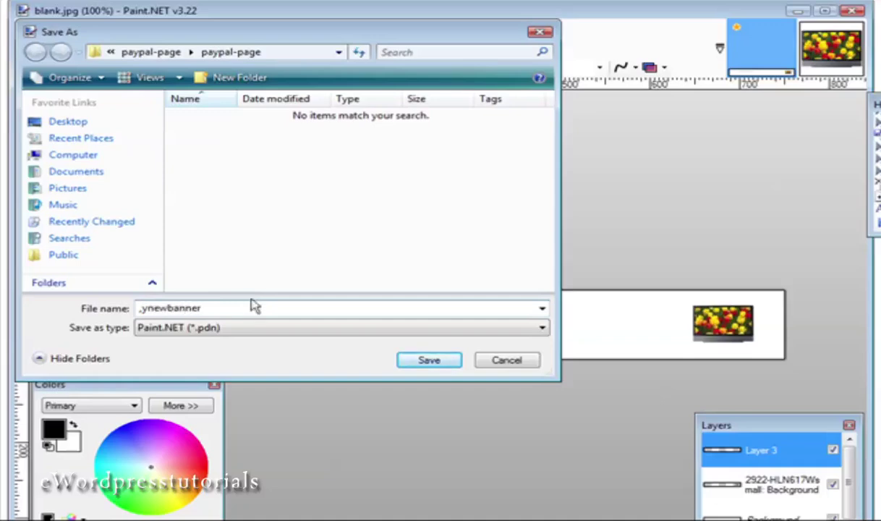
pyautogui.click(212, 330)
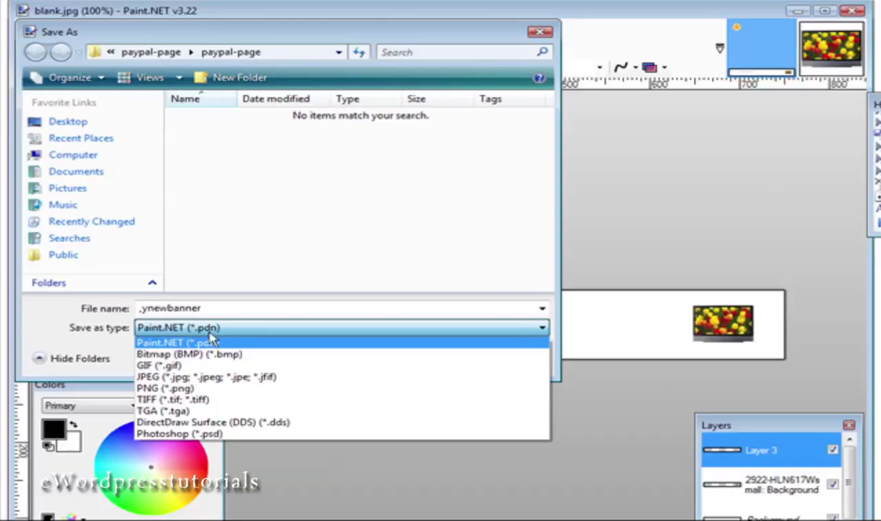
pyautogui.click(224, 376)
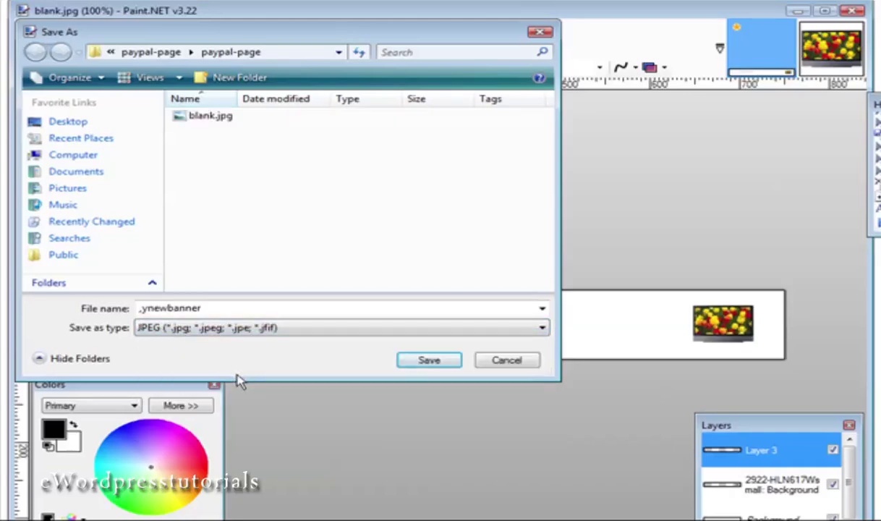
pyautogui.click(434, 358)
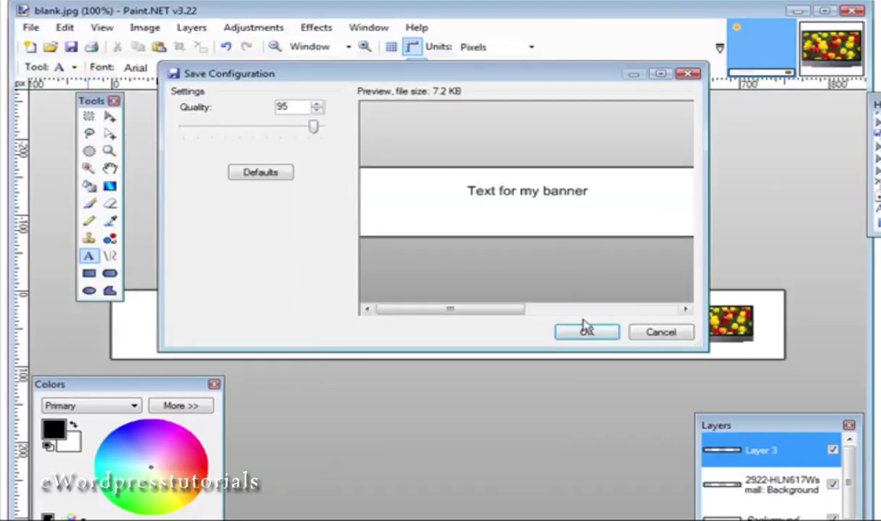
pyautogui.click(587, 331)
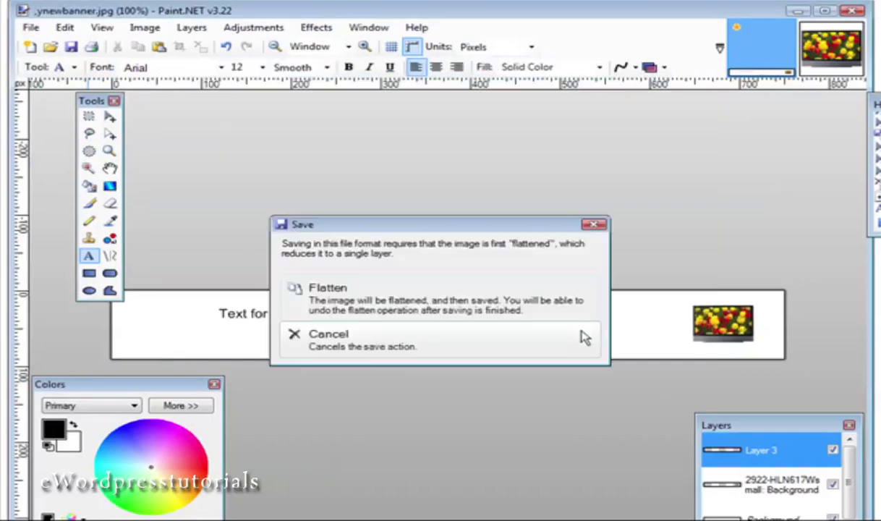
pyautogui.click(329, 289)
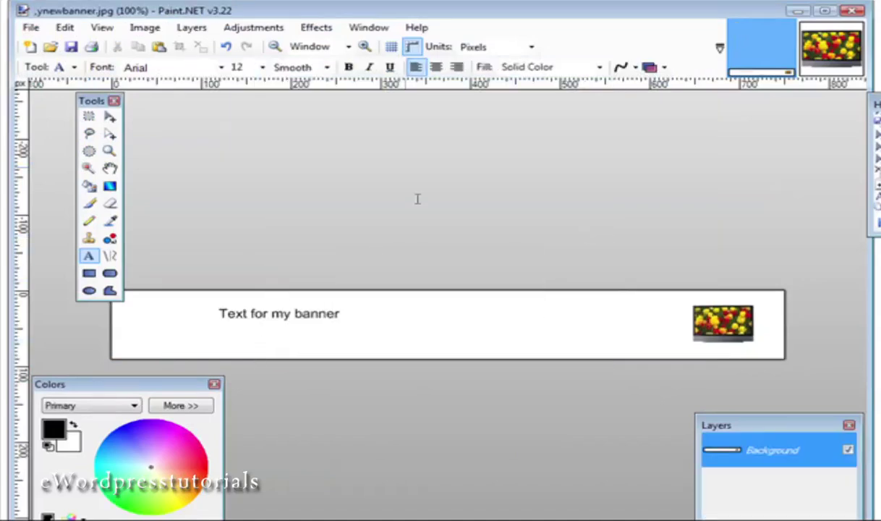
# Step: Exit the image editor and check the saved ,ynewbanner.jpg from the paypal-page folder
pyautogui.click(848, 11)
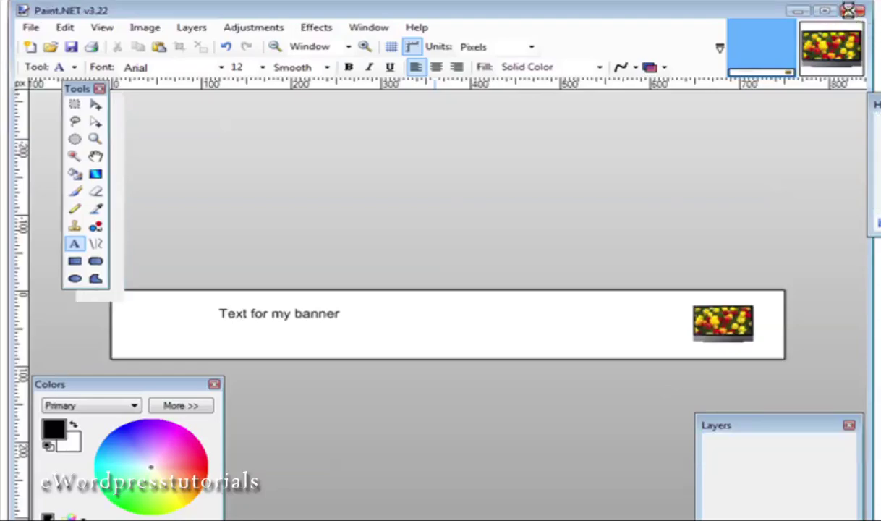
pyautogui.click(848, 10)
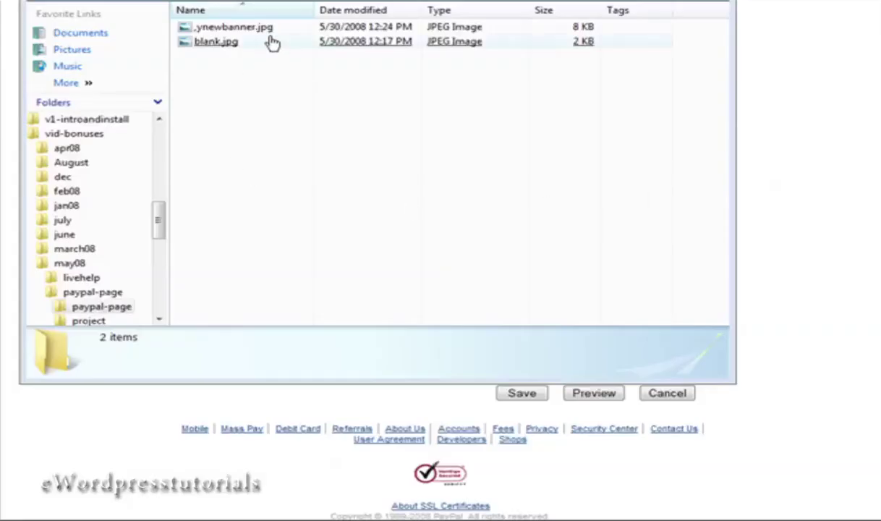
pyautogui.moveTo(246, 30)
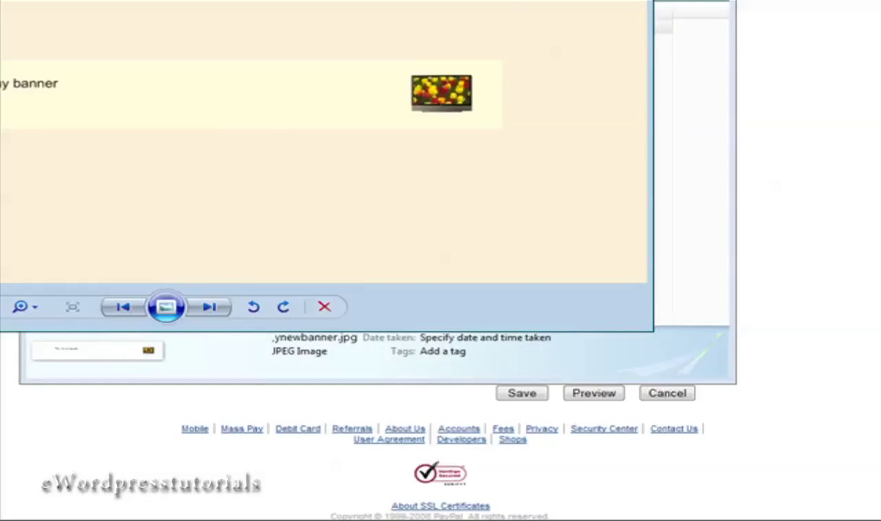
pyautogui.hotkey('alt', 'F4')
pyautogui.rightClick(220, 30)
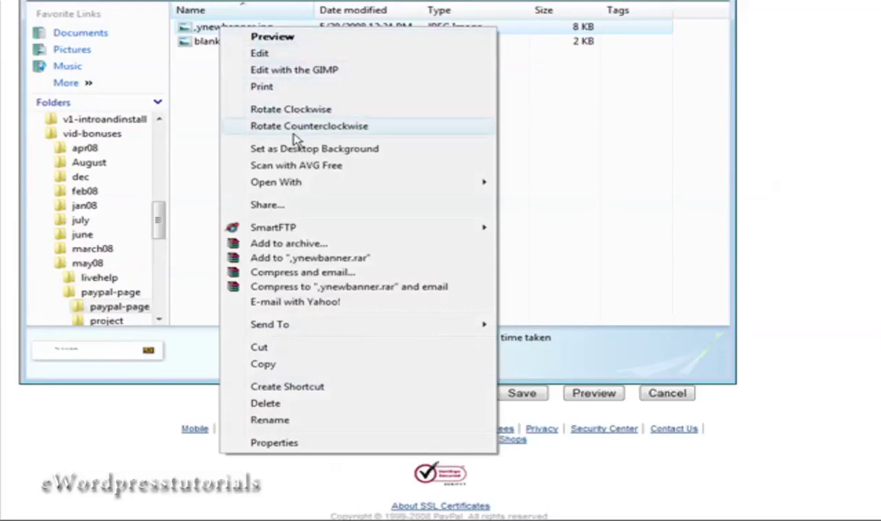
pyautogui.moveTo(358, 189)
pyautogui.click(517, 188)
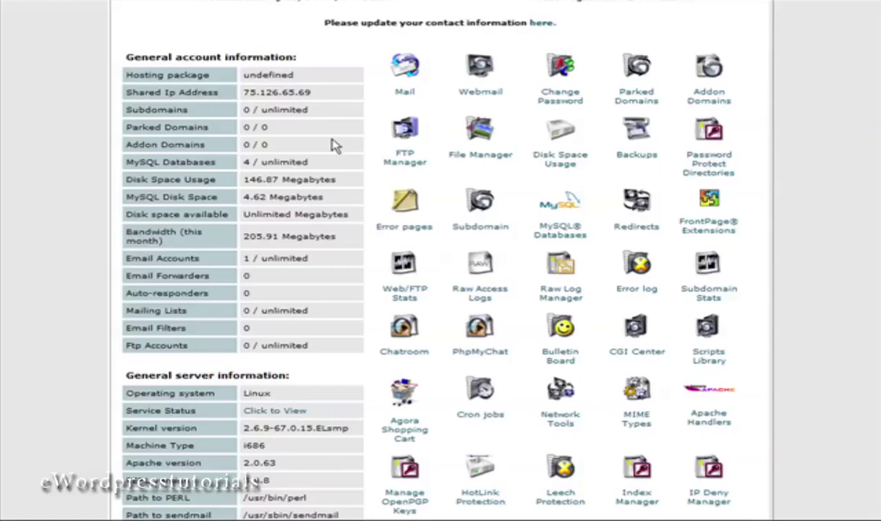
# Step: In the web host's control panel, open the File Manager and go to the public_html/images folder
pyautogui.click(479, 134)
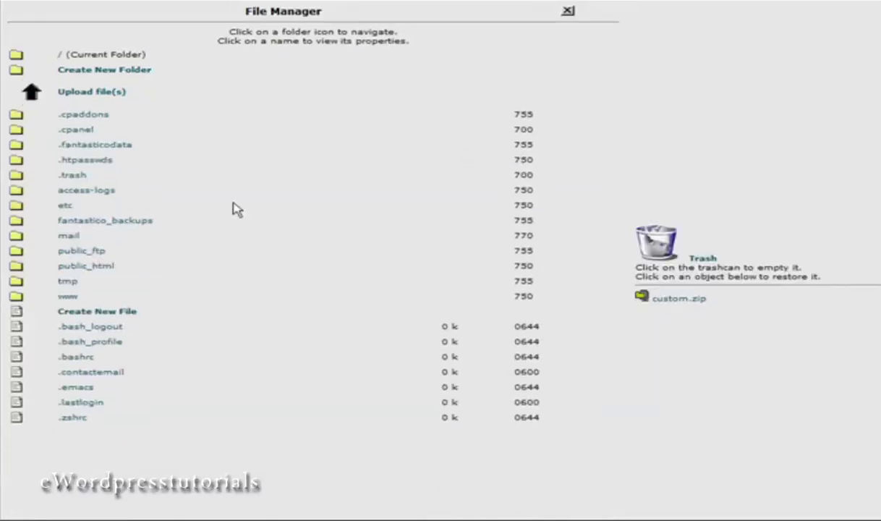
pyautogui.click(16, 265)
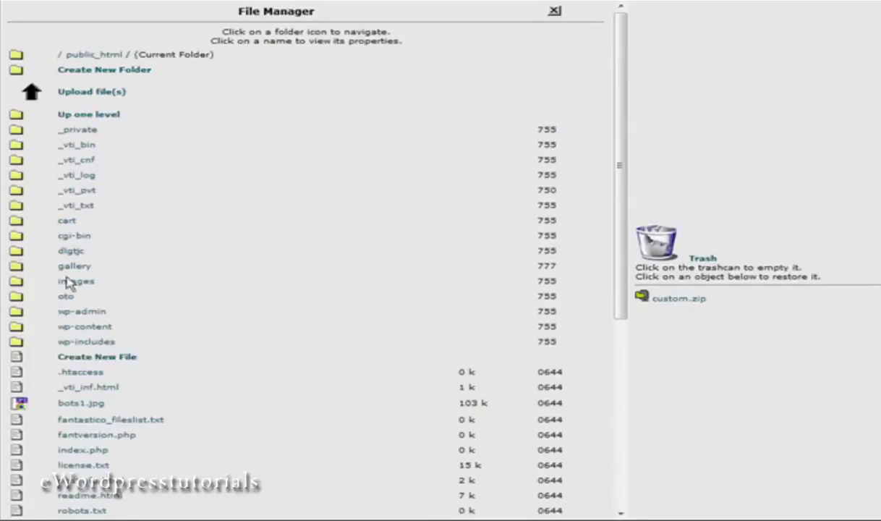
pyautogui.click(16, 281)
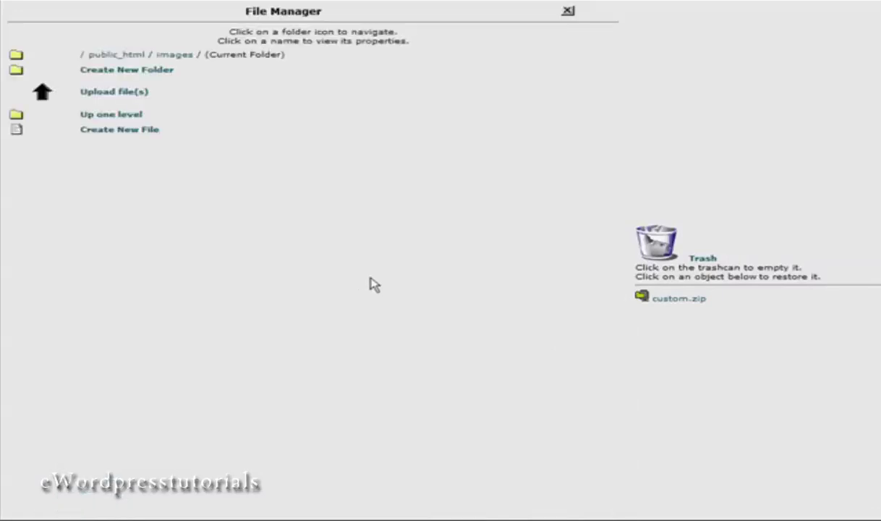
# Step: Upload ,ynewbanner.jpg from the local paypal-page folder to the web host's images folder
pyautogui.click(134, 93)
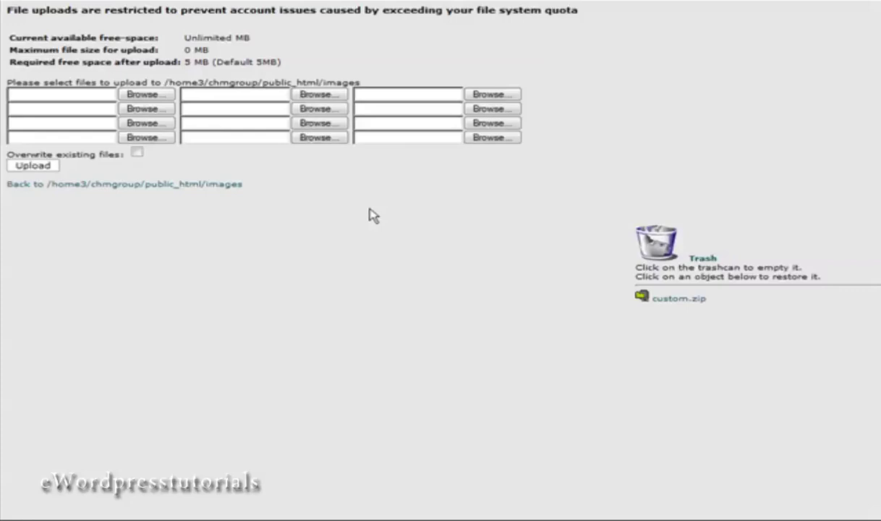
pyautogui.click(148, 96)
pyautogui.click(297, 113)
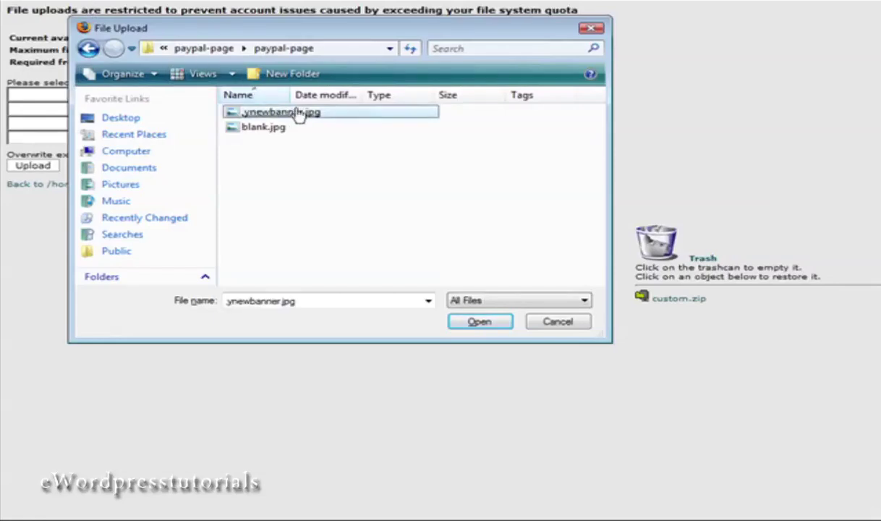
pyautogui.press('Return')
pyautogui.click(41, 166)
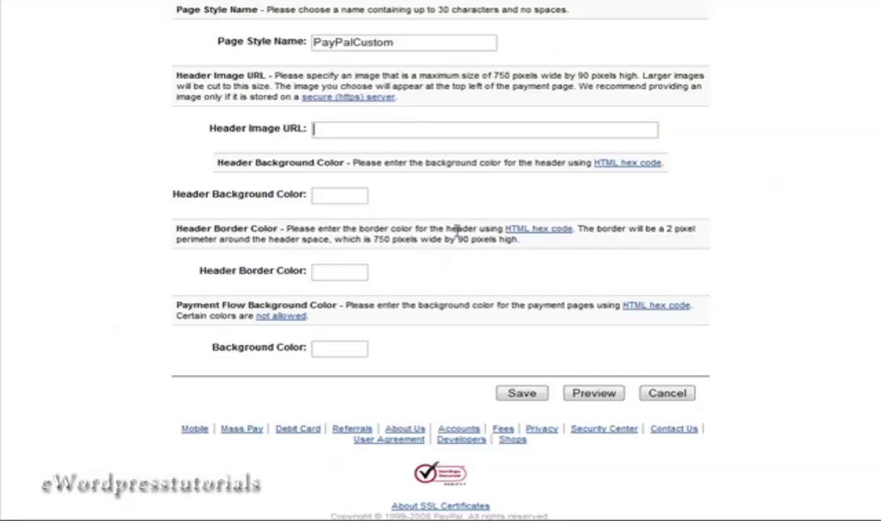
pyautogui.scroll(1, 550, 223)
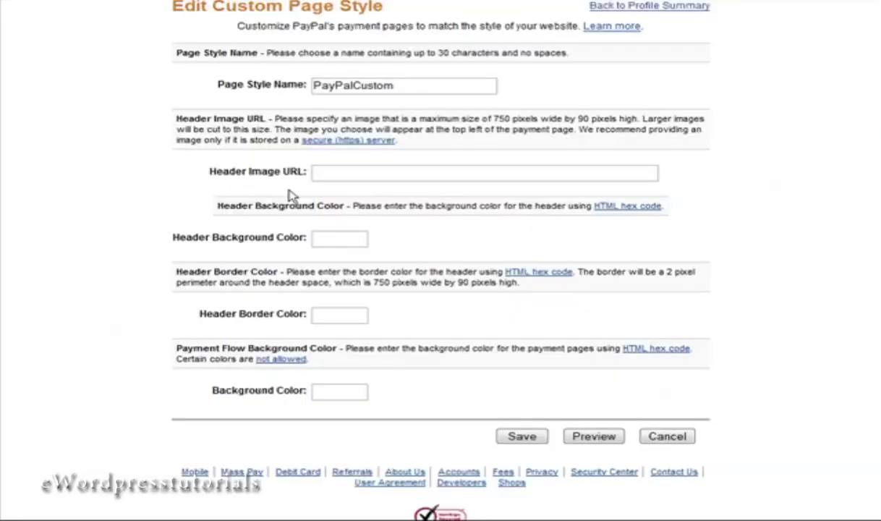
pyautogui.click(337, 172)
pyautogui.scroll(-1, 355, 173)
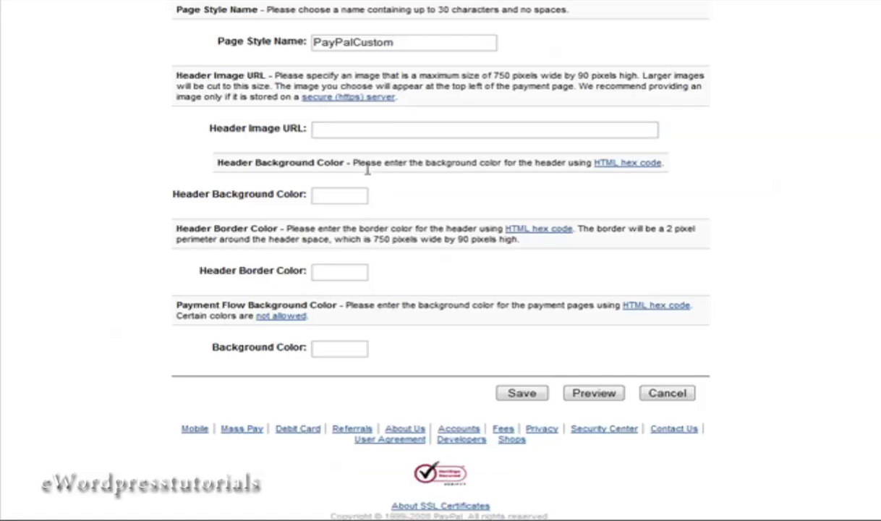
pyautogui.write('http://chmgroupofcompanies.com/images/.ynewbanner.jpg')
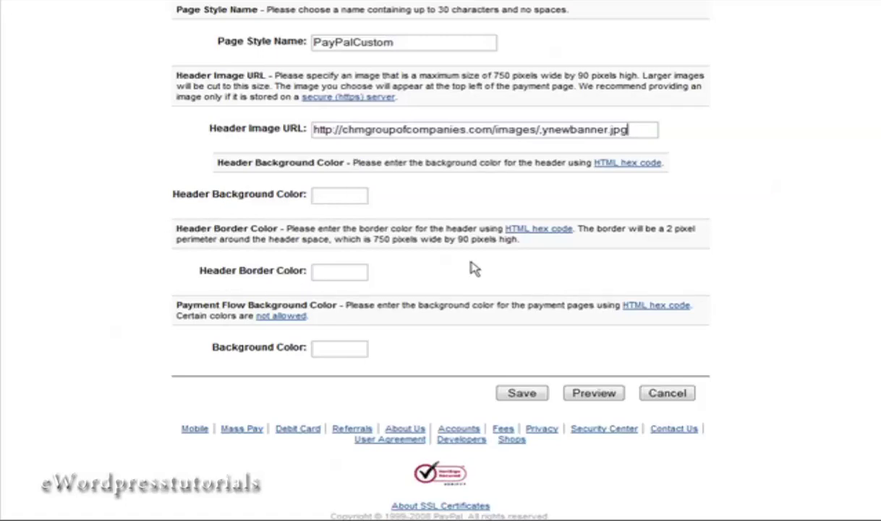
pyautogui.click(322, 271)
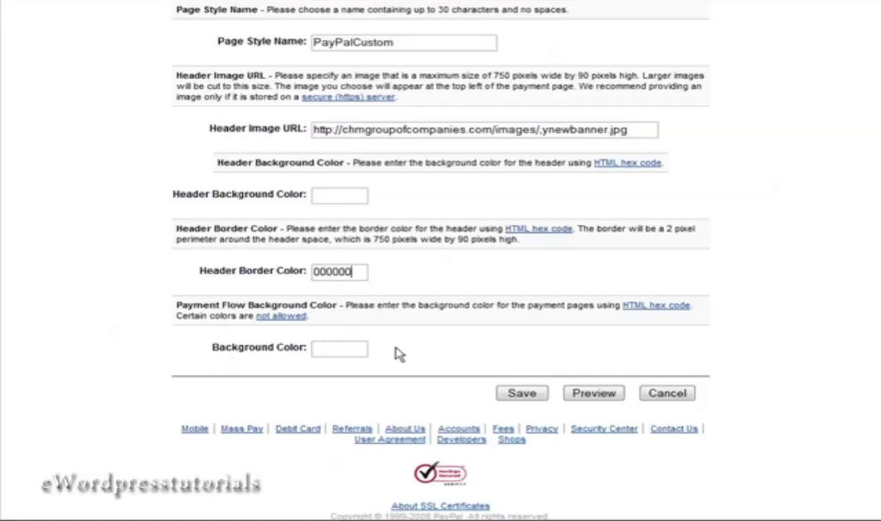
# Step: Preview the PayPalCustom payment page style, return to its edit form and save it
pyautogui.scroll(-1, 363, 350)
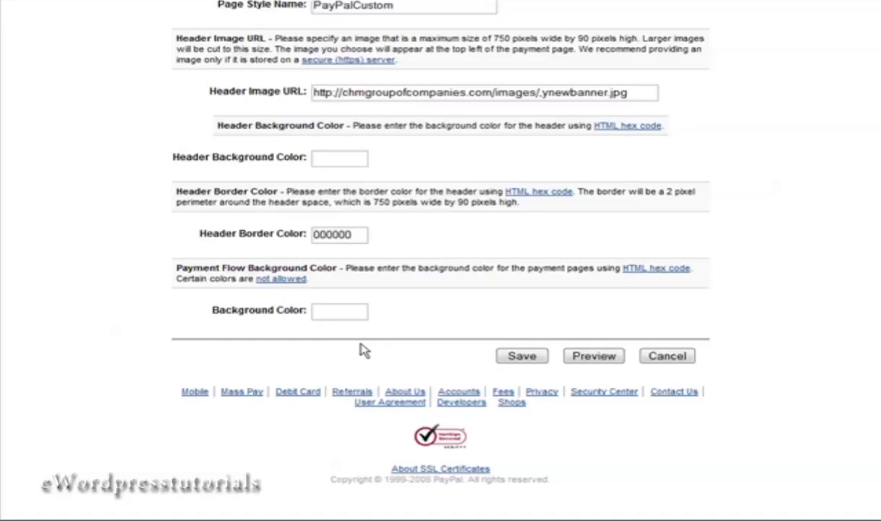
pyautogui.click(602, 356)
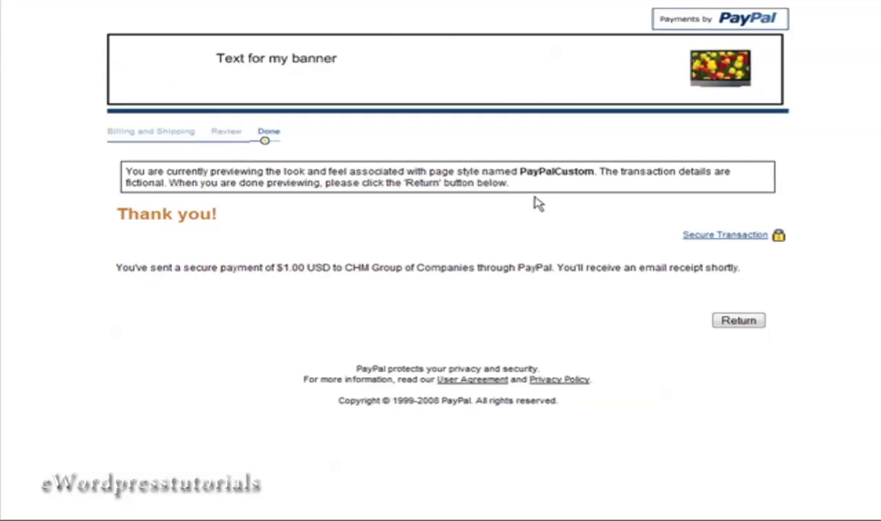
pyautogui.click(735, 320)
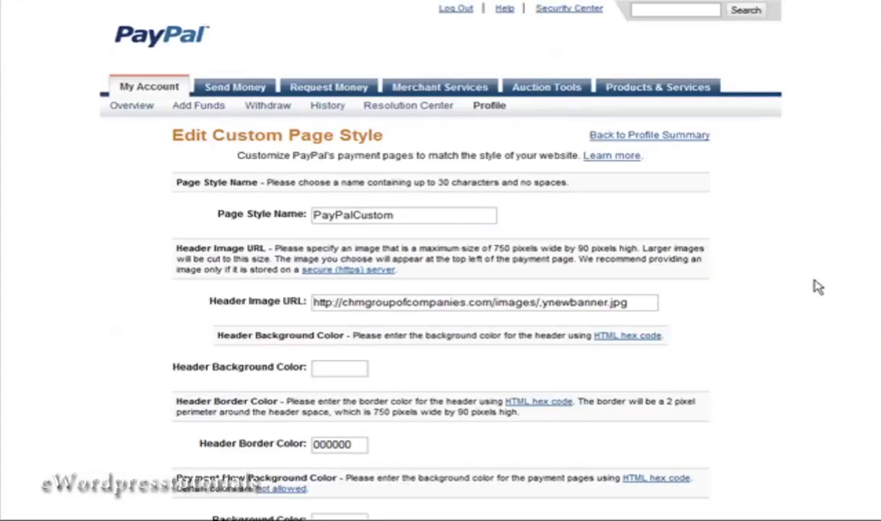
pyautogui.scroll(-5, 818, 287)
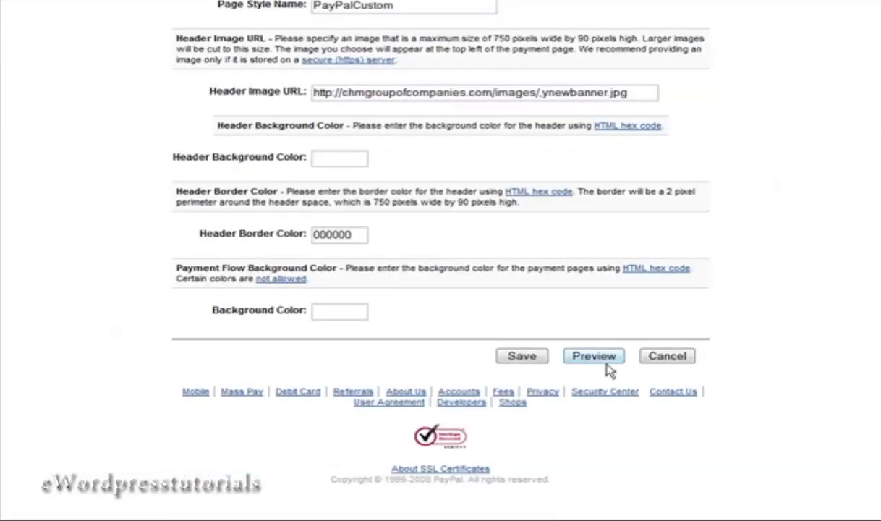
pyautogui.click(523, 357)
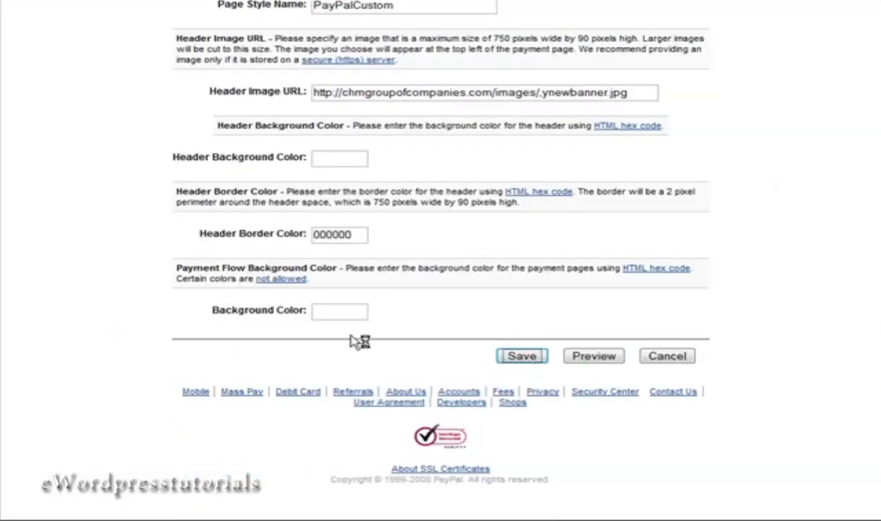